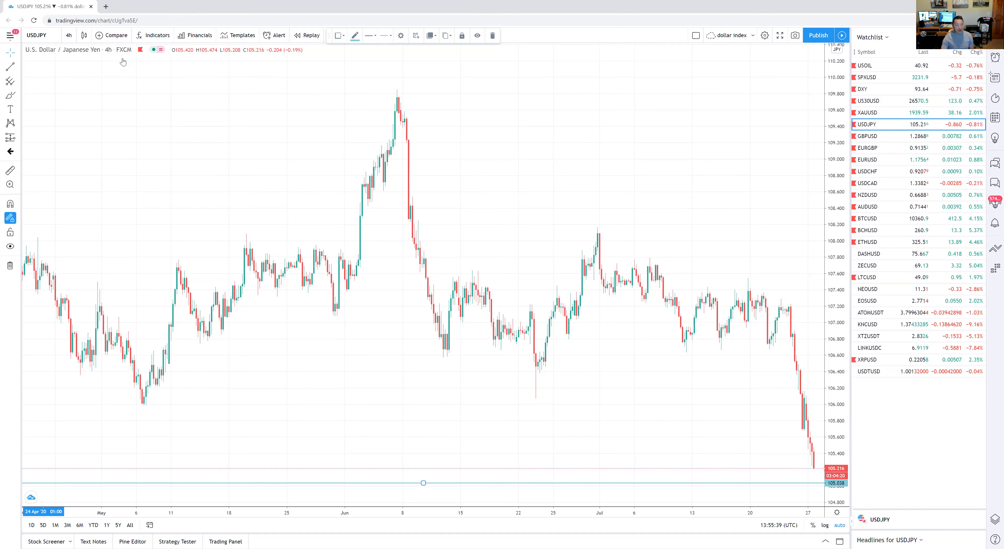
Step: Add the built-in Moving Average (9-period on close) to the USDJPY 4h chart
click(139, 39)
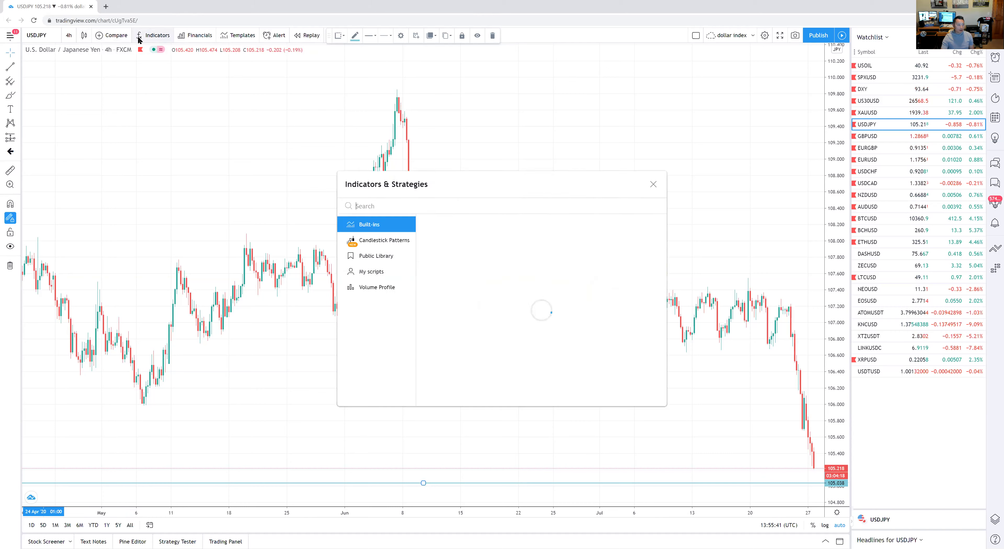
scroll(526, 321, down, 5)
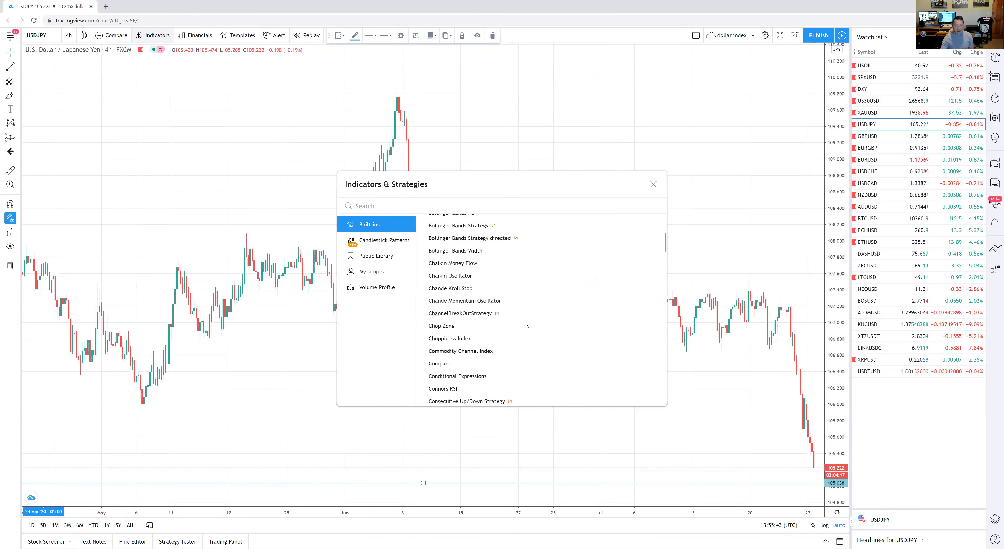
scroll(509, 347, down, 2)
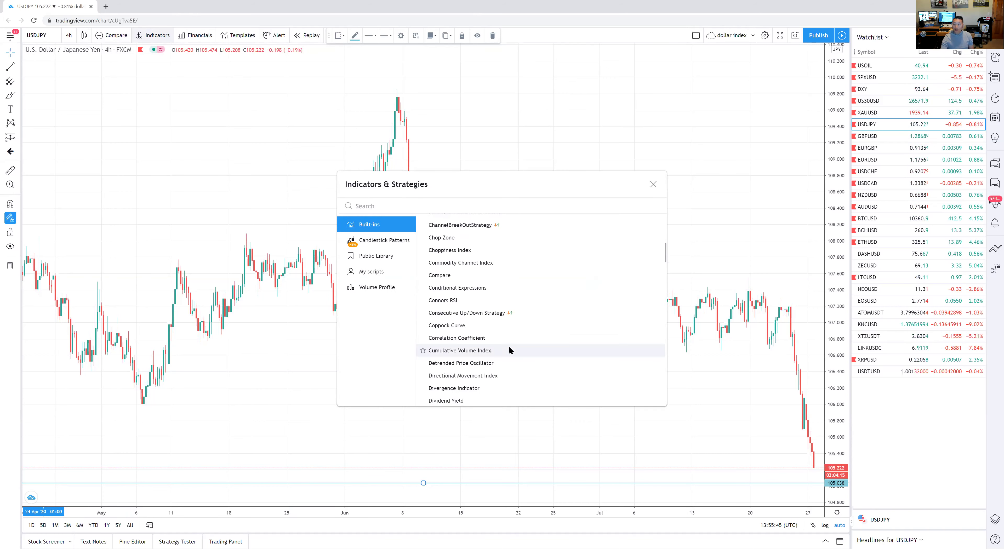
scroll(510, 347, down, 3)
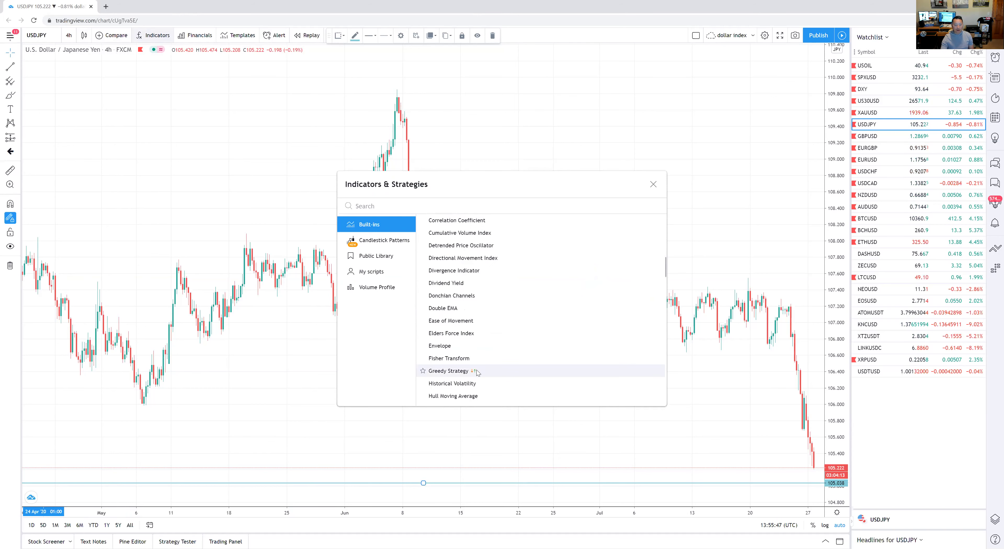
scroll(476, 373, down, 3)
scroll(468, 390, down, 2)
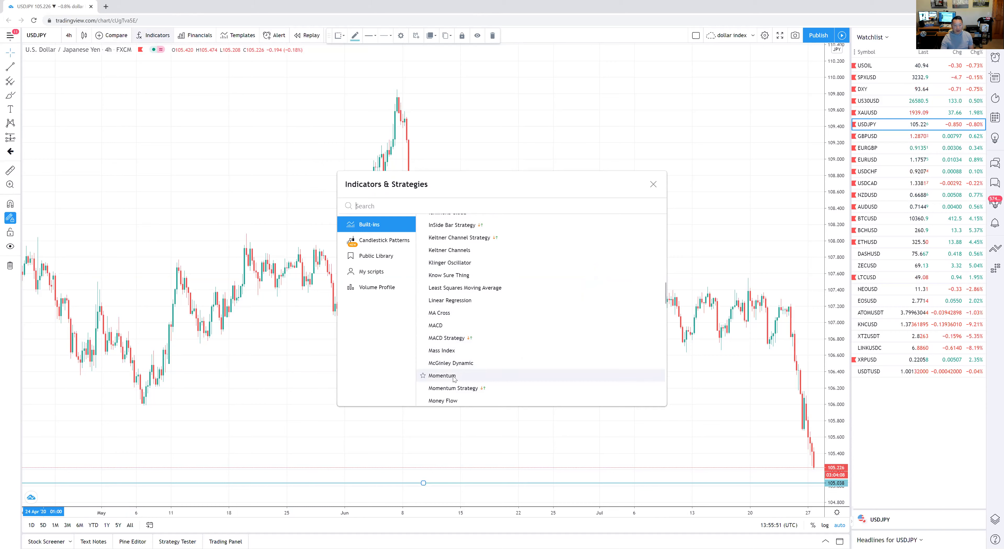
scroll(461, 388, down, 1)
click(460, 388)
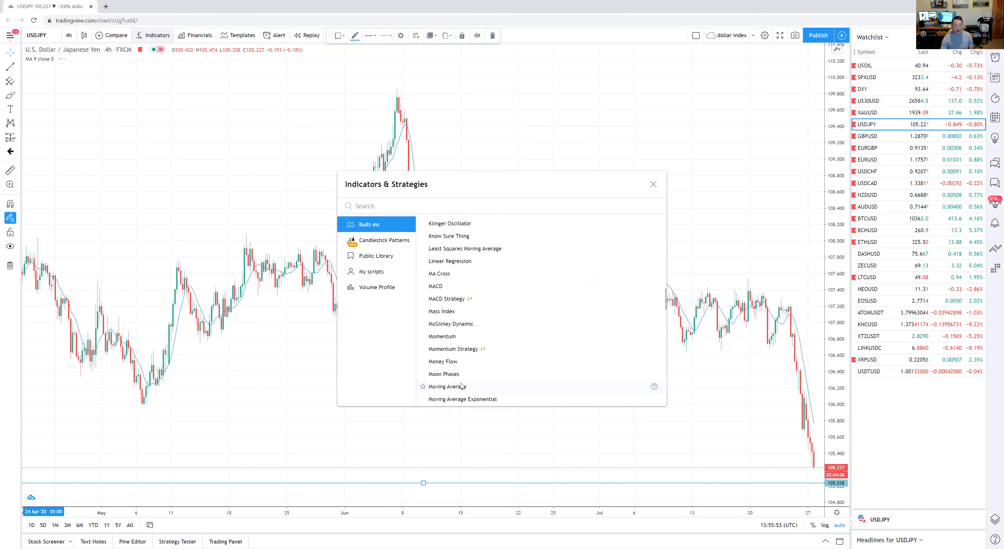
click(653, 184)
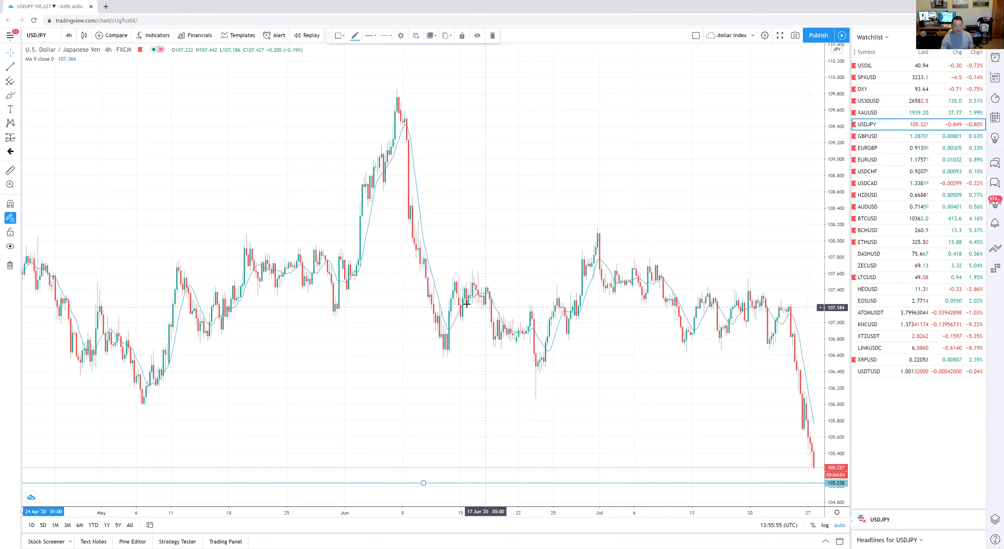
click(441, 306)
Step: Change the moving average Length from 9 to 10 so the legend reads MA 10 close
right_click(442, 307)
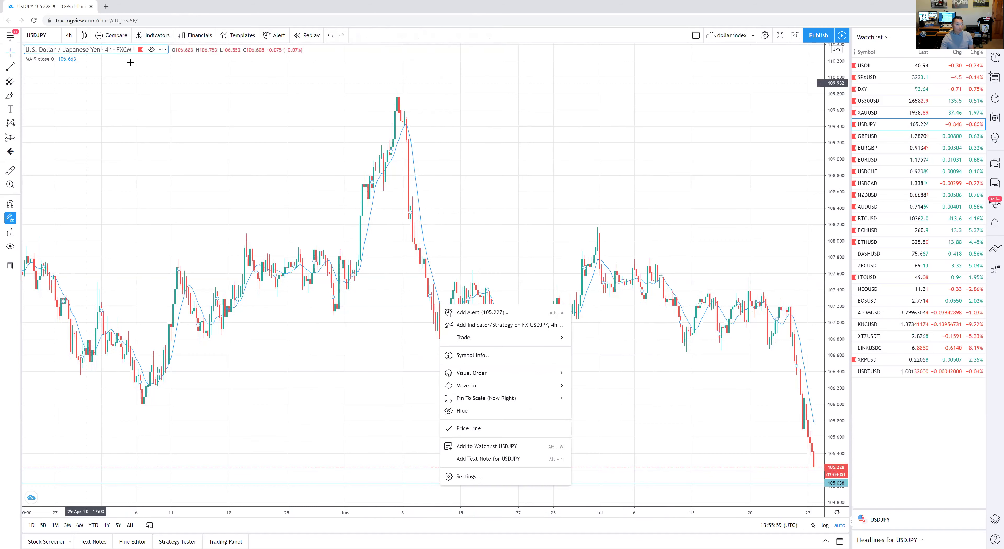
click(154, 79)
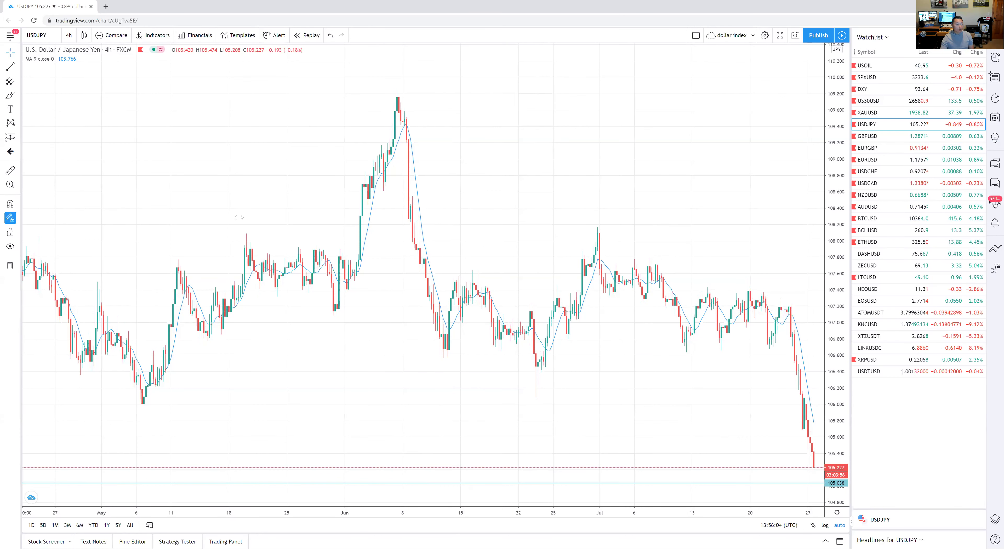
mouse_move(60, 48)
mouse_down()
mouse_move(12, 52)
mouse_move(91, 65)
mouse_up()
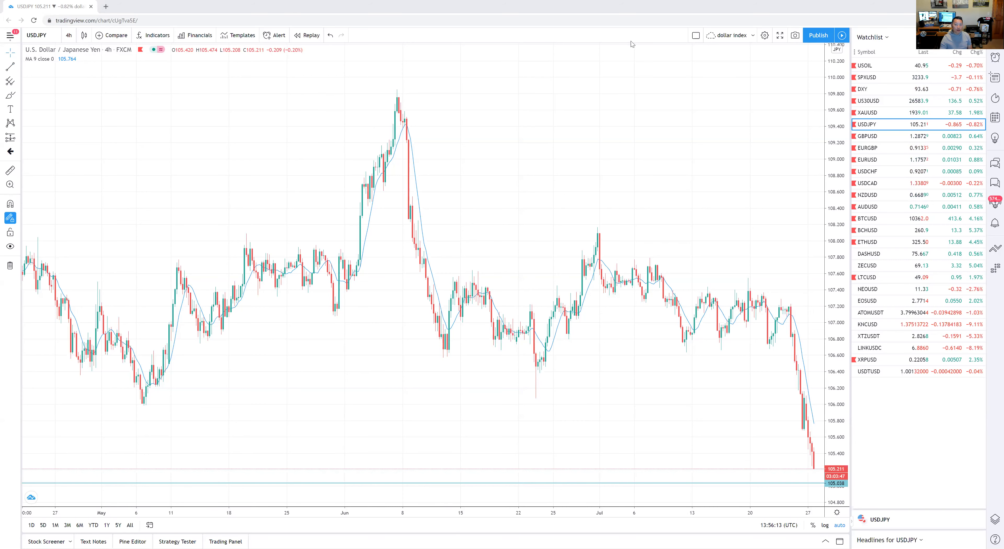
mouse_move(95, 61)
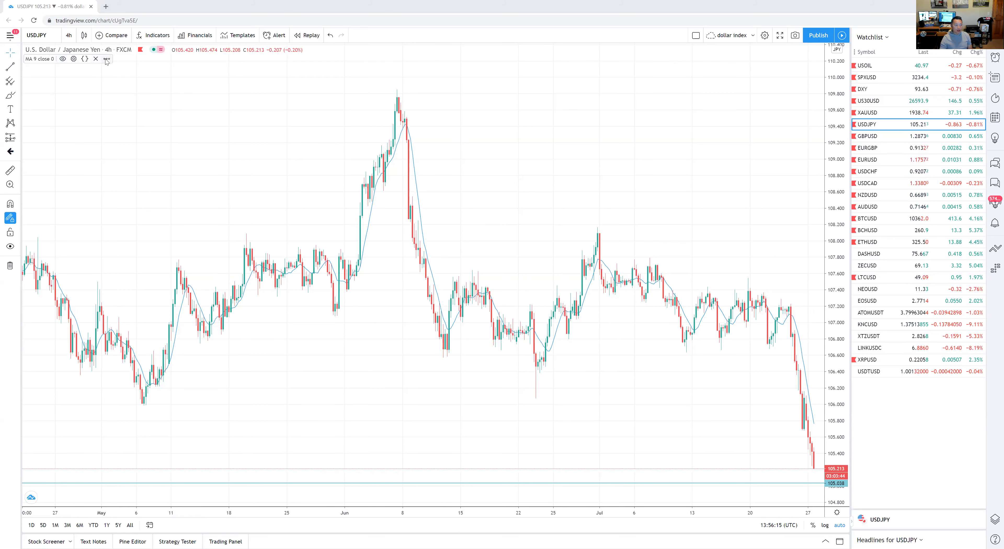
click(73, 60)
click(484, 283)
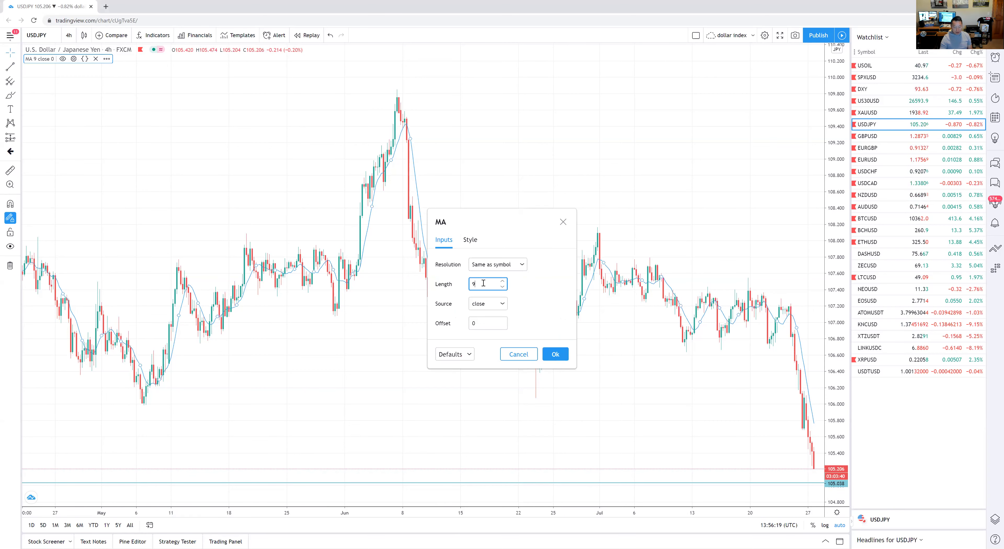
key(BackSpace)
text(10)
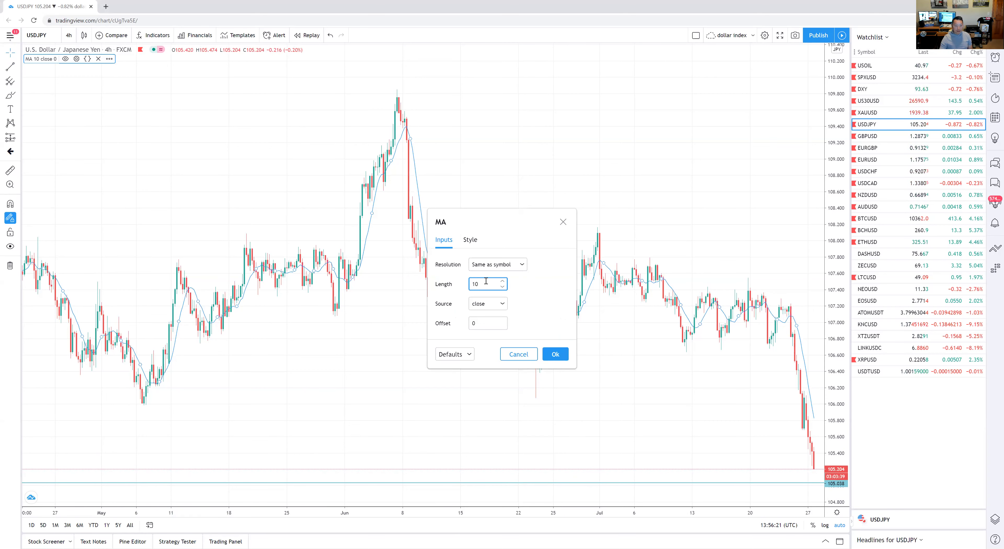
click(559, 351)
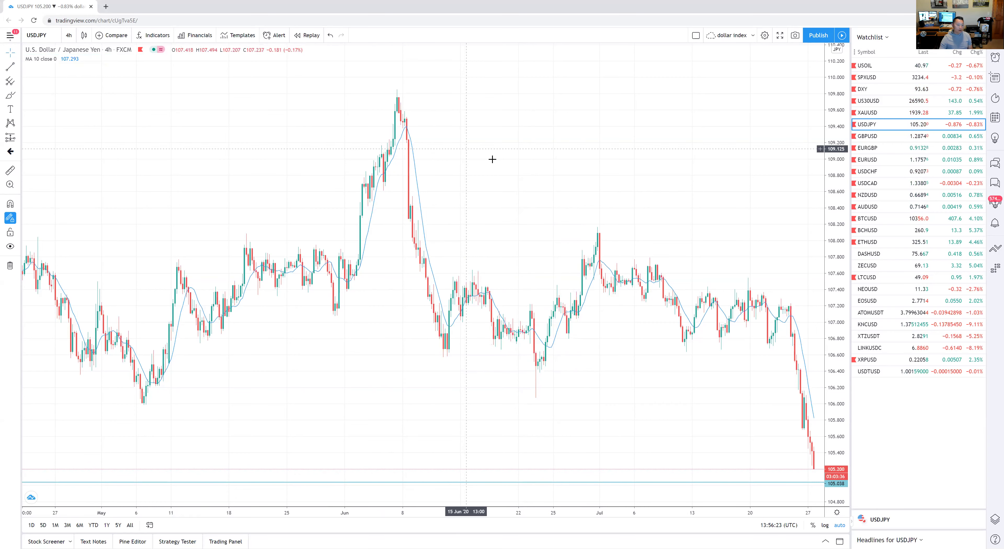
Step: Zoom into late July, sketch the 23rd crossover and the drop, then clear the sketches
scroll(351, 196, up, 5)
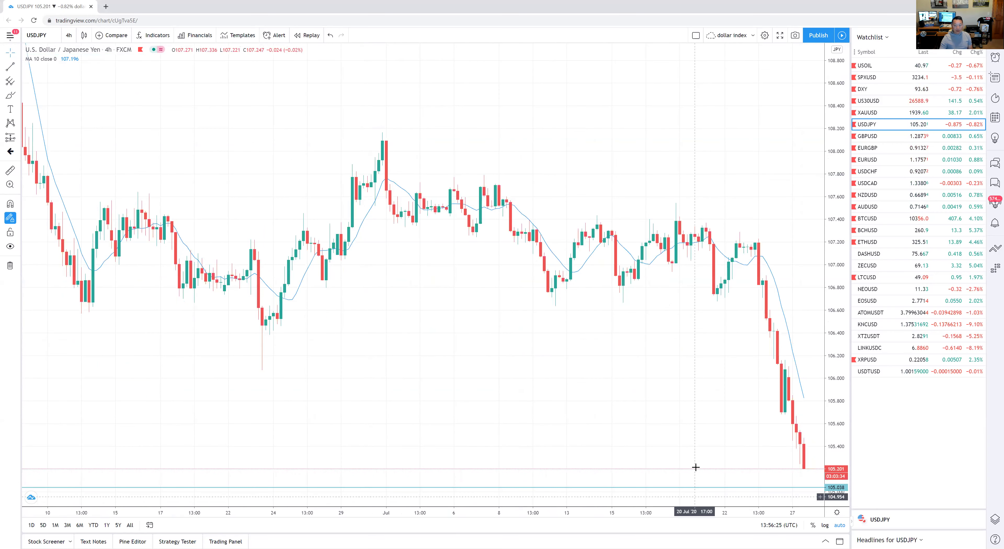
scroll(681, 445, up, 4)
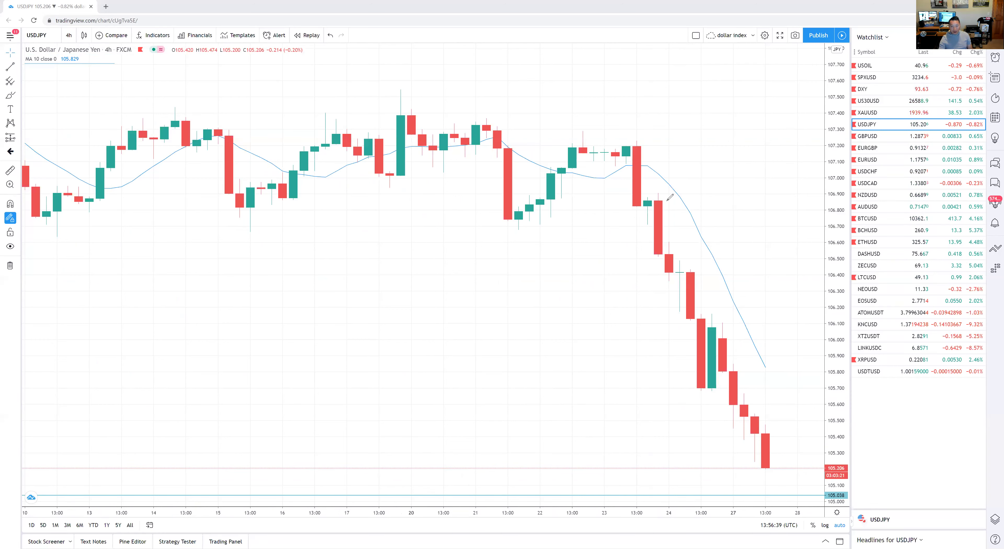
mouse_move(668, 200)
mouse_down()
mouse_move(619, 201)
mouse_move(665, 194)
mouse_move(705, 294)
mouse_up()
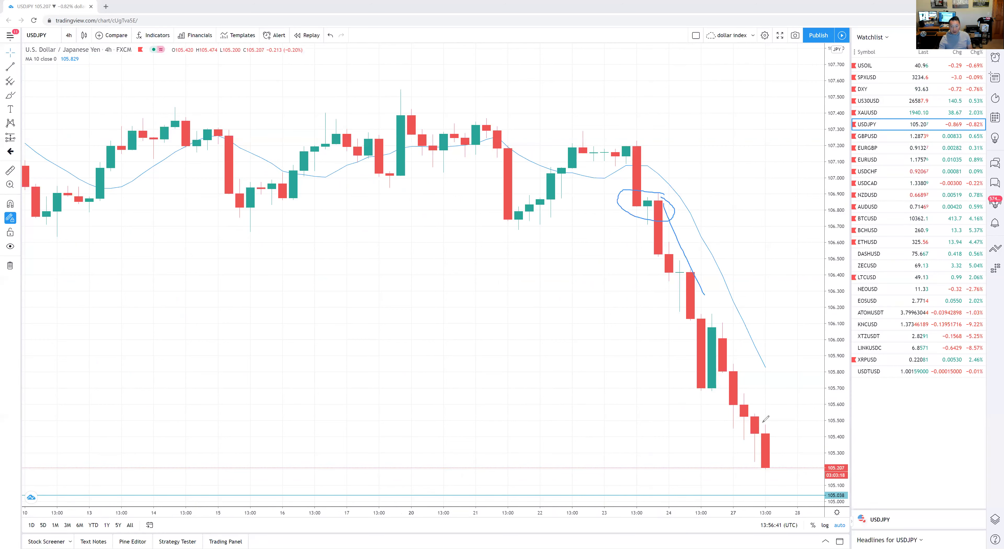
drag(763, 422, 780, 462)
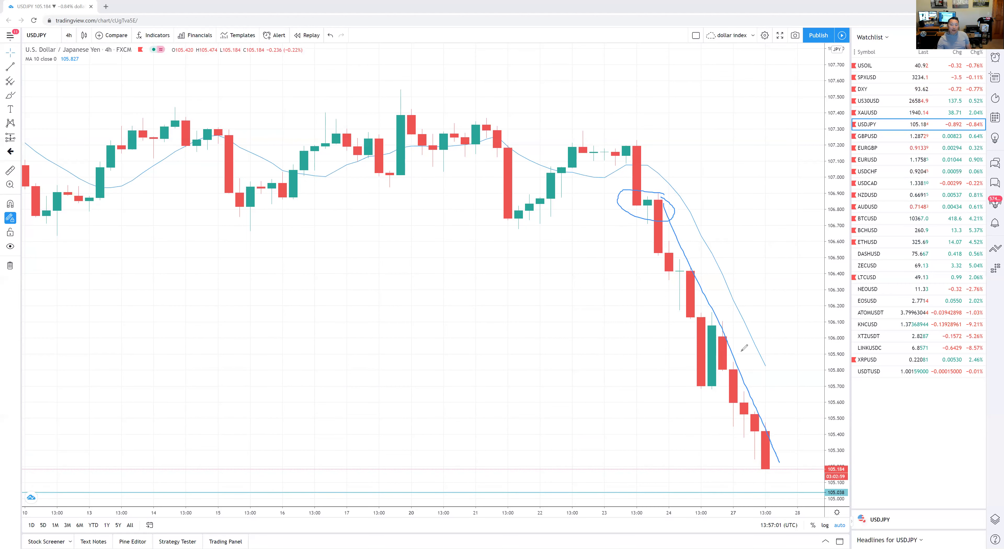
drag(646, 192, 862, 194)
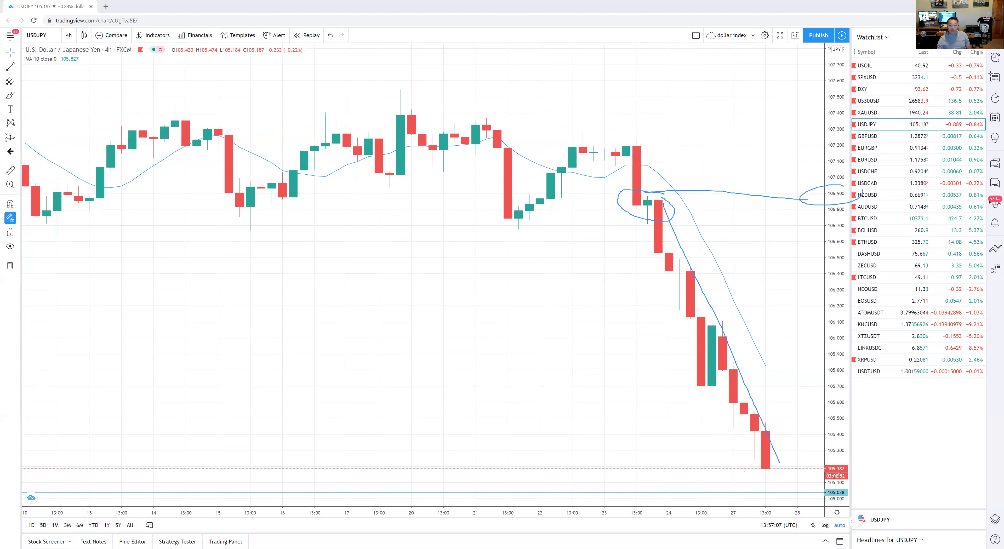
drag(835, 478, 883, 478)
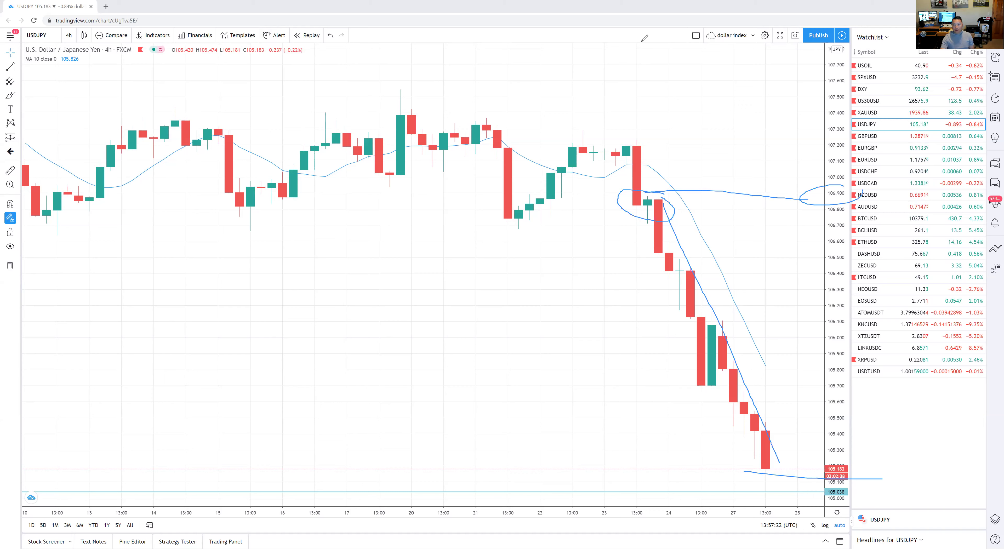
key(Escape)
Step: Zoom out and loop the July 9–22 sideways range and the upper-left early-month cluster
scroll(491, 234, down, 3)
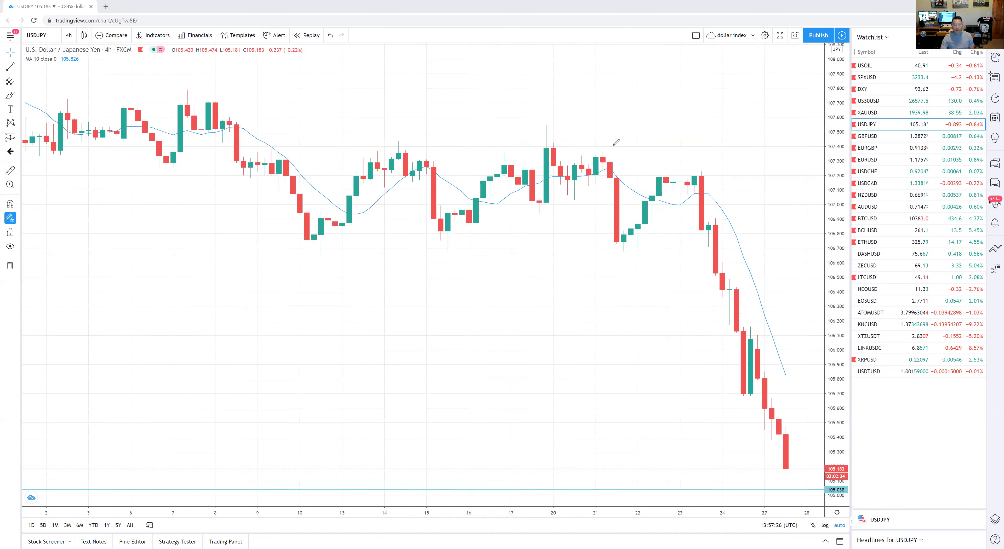
mouse_move(660, 145)
mouse_down()
mouse_move(412, 144)
mouse_move(290, 165)
mouse_move(415, 256)
mouse_move(661, 232)
mouse_up()
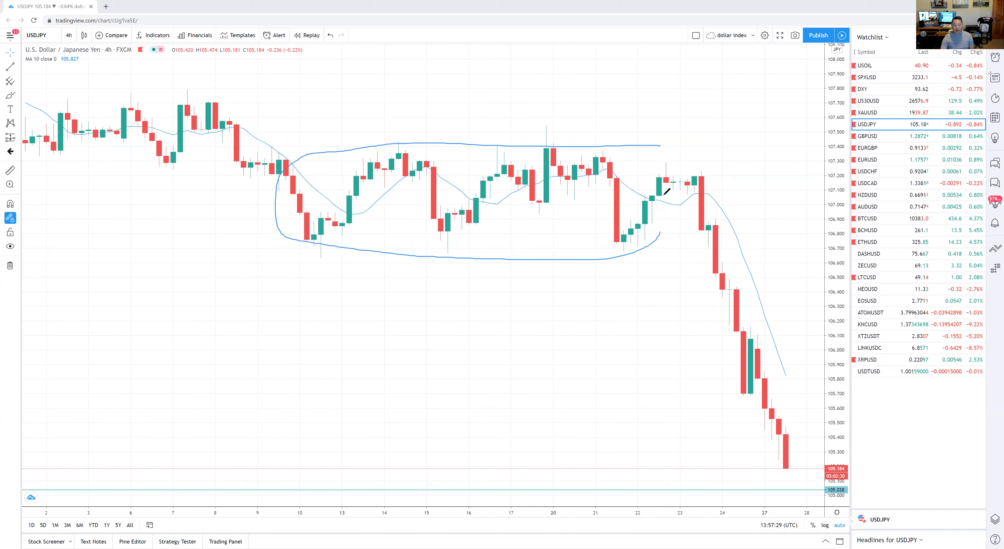
drag(665, 193, 658, 145)
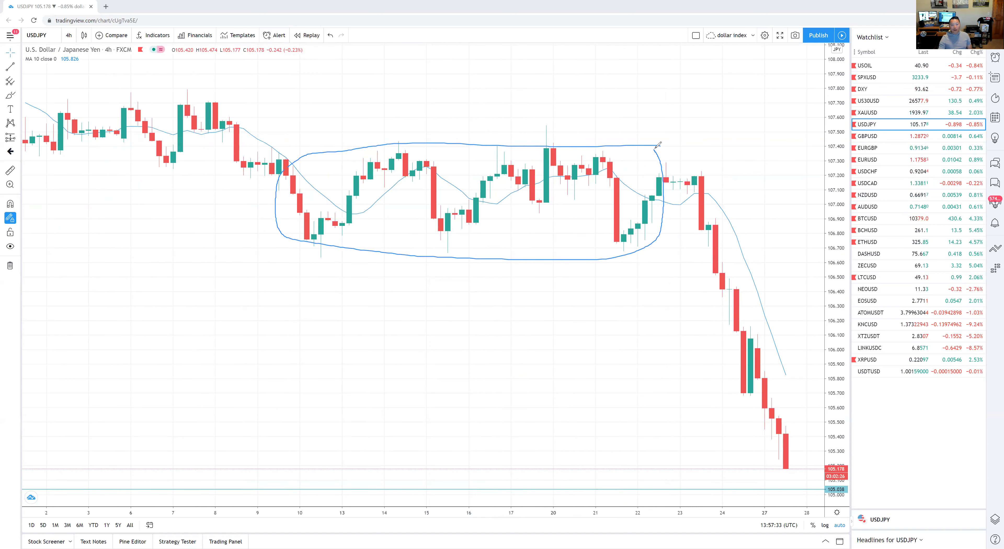
mouse_move(224, 96)
mouse_down()
mouse_move(193, 94)
mouse_move(53, 133)
mouse_move(203, 101)
mouse_move(107, 145)
mouse_up()
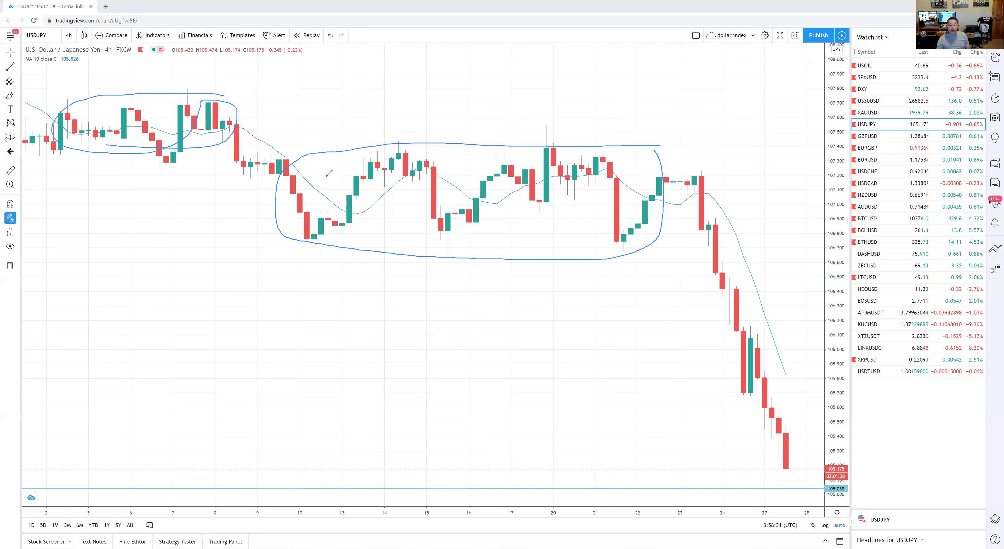
Step: Clear old marks, zoom out, and circle the June 8 peak and its decline
key(ctrl+alt+h)
scroll(253, 234, down, 5)
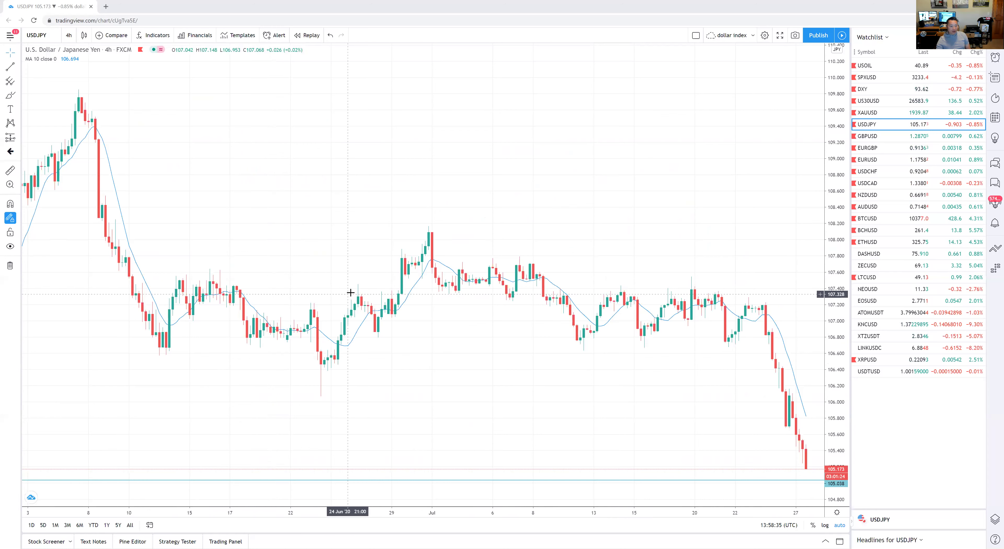
scroll(277, 275, down, 2)
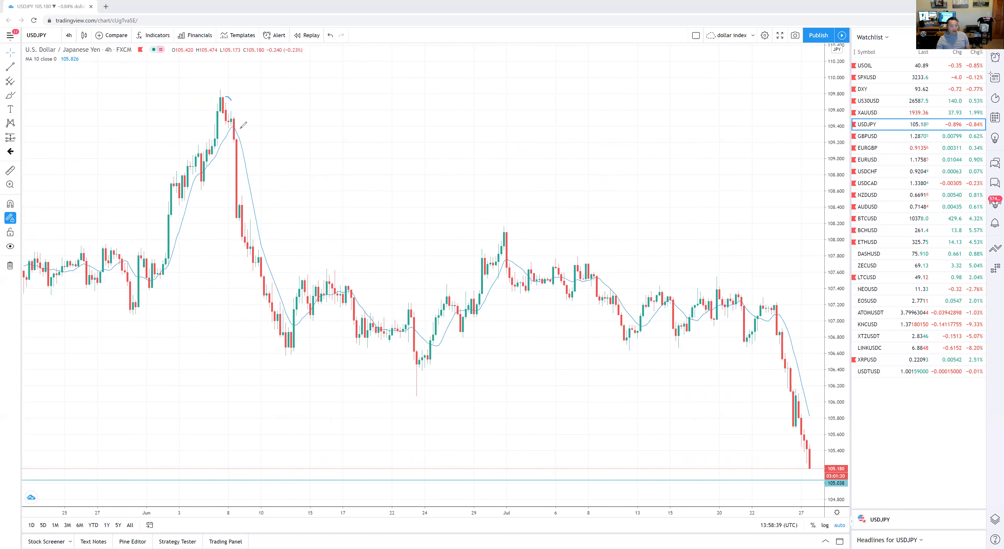
mouse_move(240, 127)
mouse_down()
mouse_move(297, 349)
mouse_move(249, 240)
mouse_move(234, 129)
mouse_up()
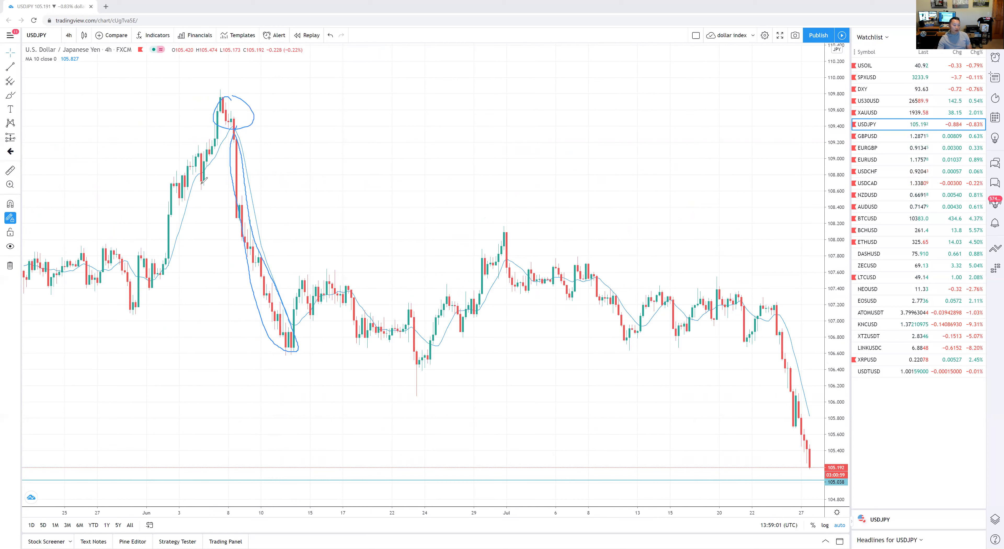
drag(219, 96, 193, 150)
mouse_move(166, 195)
mouse_down()
mouse_move(136, 251)
mouse_move(150, 270)
mouse_move(233, 110)
mouse_up()
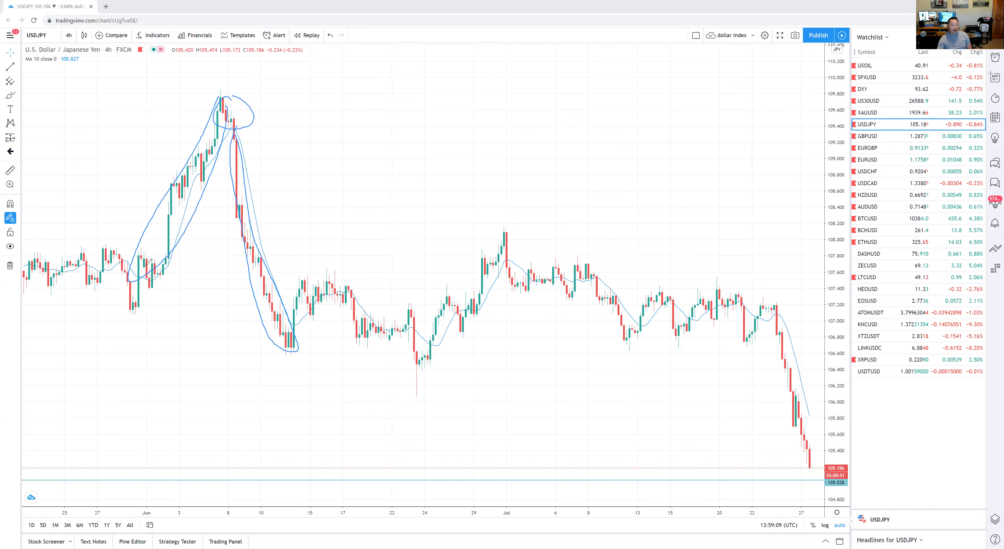
Step: Scribble BUY/SELL notes and a big loop around the June move, then erase all drawings
mouse_move(133, 208)
mouse_down()
mouse_move(105, 157)
mouse_move(130, 182)
mouse_up()
mouse_move(138, 140)
mouse_down()
mouse_move(155, 158)
mouse_move(149, 110)
mouse_move(182, 82)
mouse_up()
drag(177, 122, 190, 134)
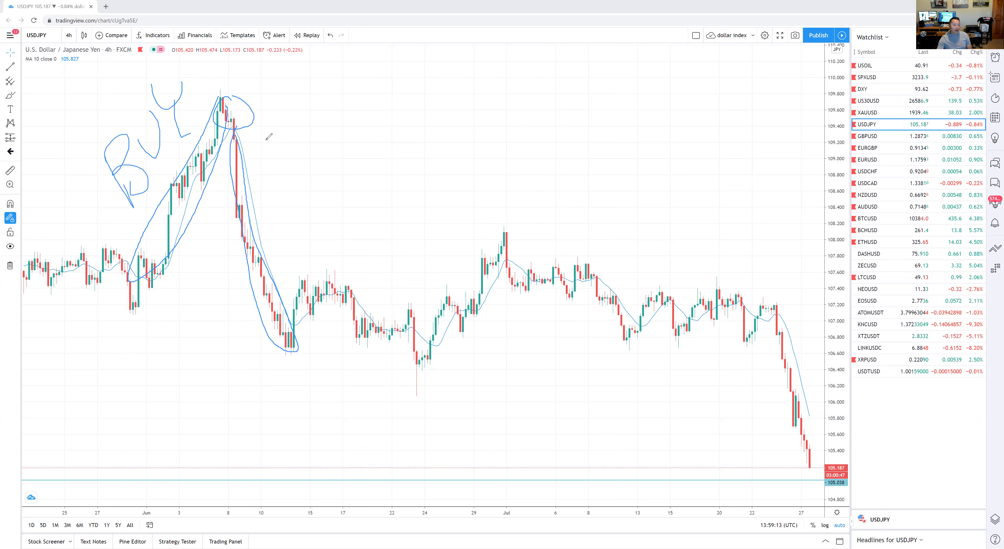
mouse_move(267, 131)
mouse_down()
mouse_move(244, 165)
mouse_move(272, 177)
mouse_move(288, 263)
mouse_up()
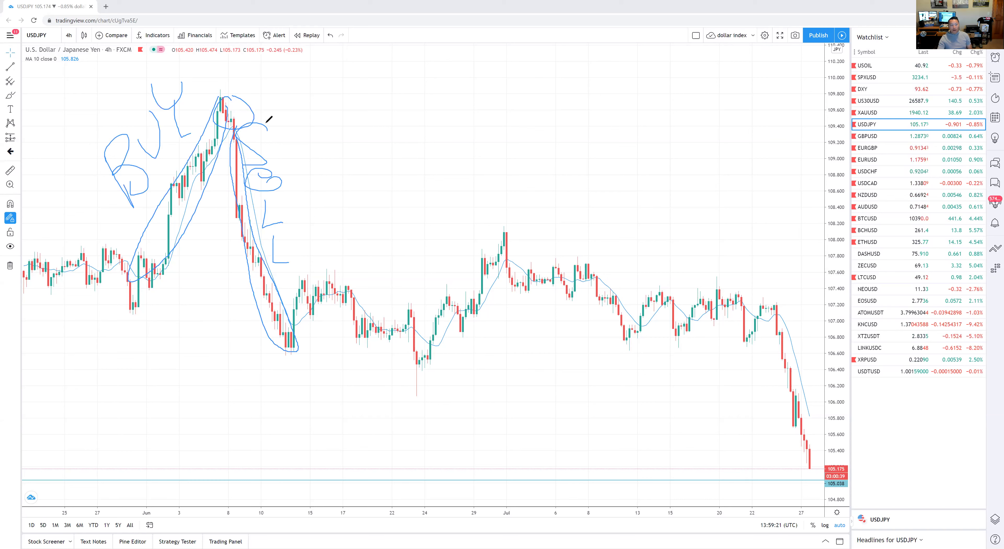
drag(261, 89, 108, 289)
drag(251, 391, 332, 129)
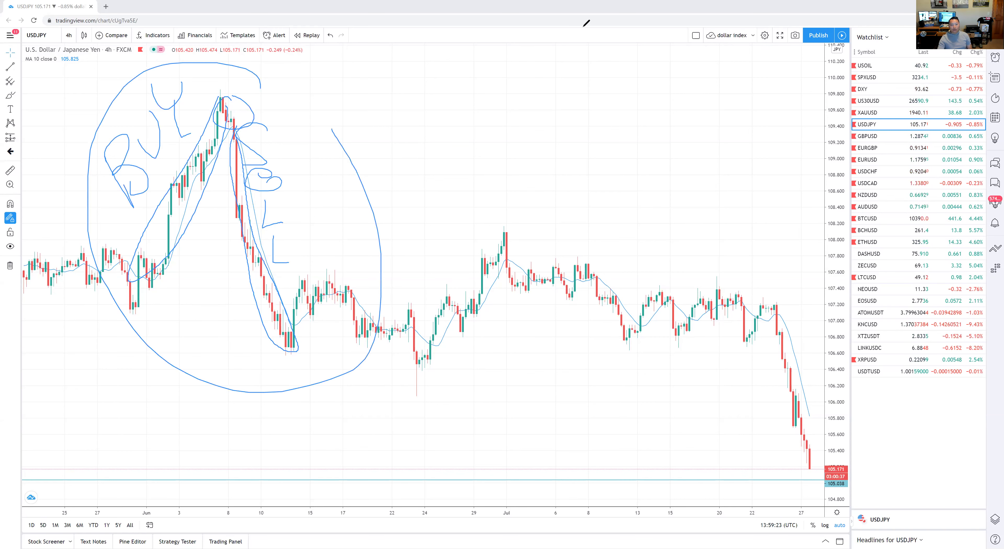
key(e)
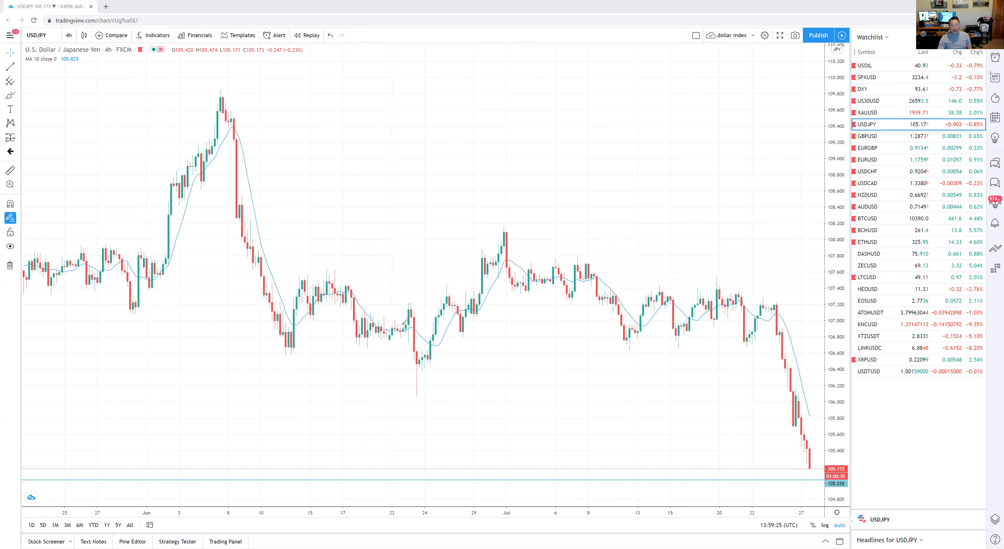
Step: Loop the mid-June, late-June, early-July, mid-July and late-July swings, then remove those drawings
mouse_move(355, 286)
mouse_down()
mouse_move(298, 312)
mouse_move(353, 292)
mouse_up()
drag(405, 313, 440, 323)
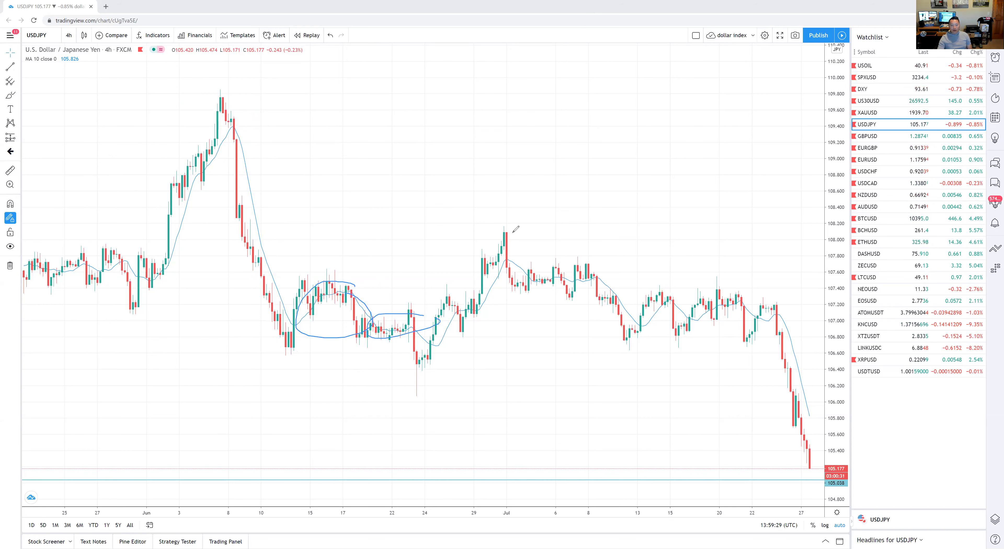
mouse_move(516, 229)
mouse_down()
mouse_move(450, 300)
mouse_move(464, 336)
mouse_move(505, 234)
mouse_up()
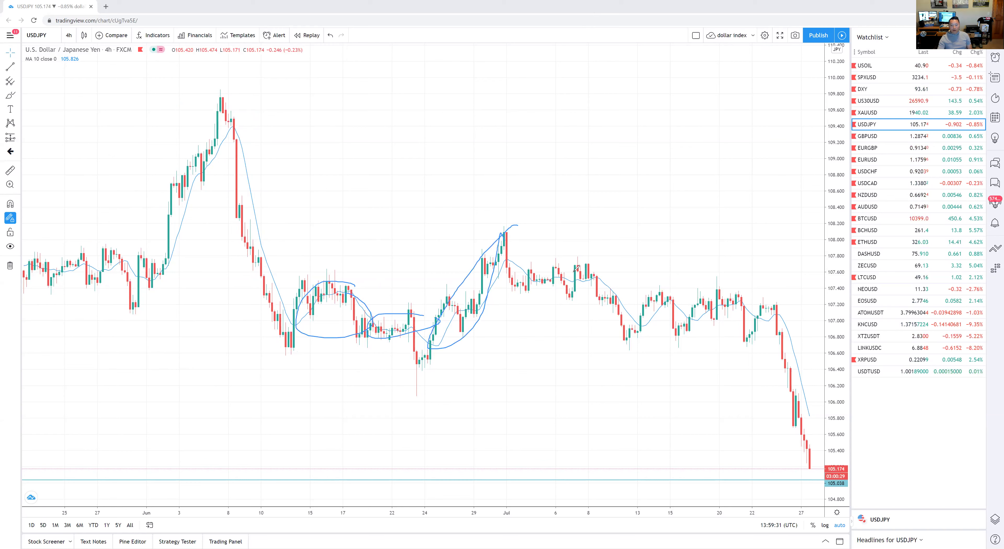
mouse_move(574, 272)
mouse_down()
mouse_move(542, 264)
mouse_move(569, 291)
mouse_move(593, 273)
mouse_up()
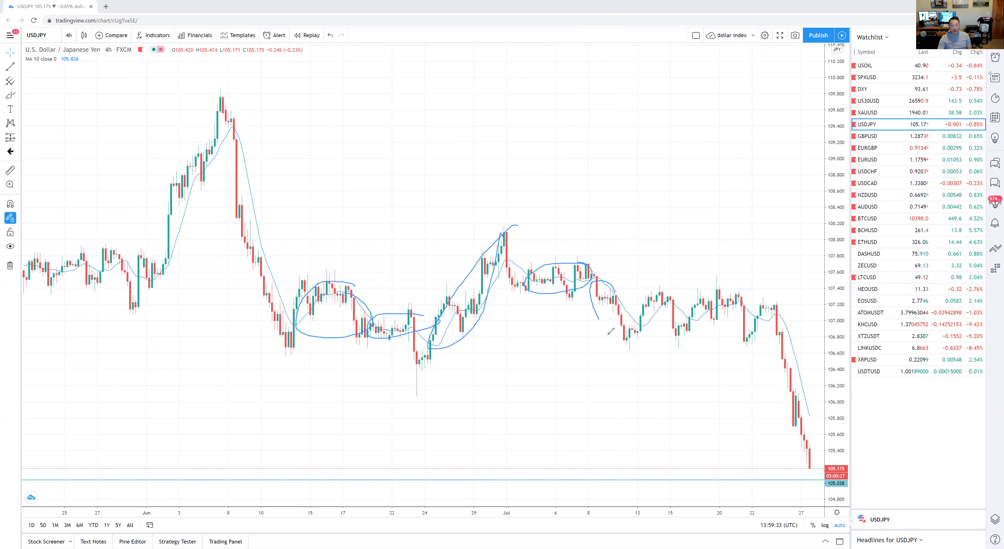
mouse_move(608, 334)
mouse_down()
mouse_move(634, 337)
mouse_move(615, 291)
mouse_move(667, 289)
mouse_up()
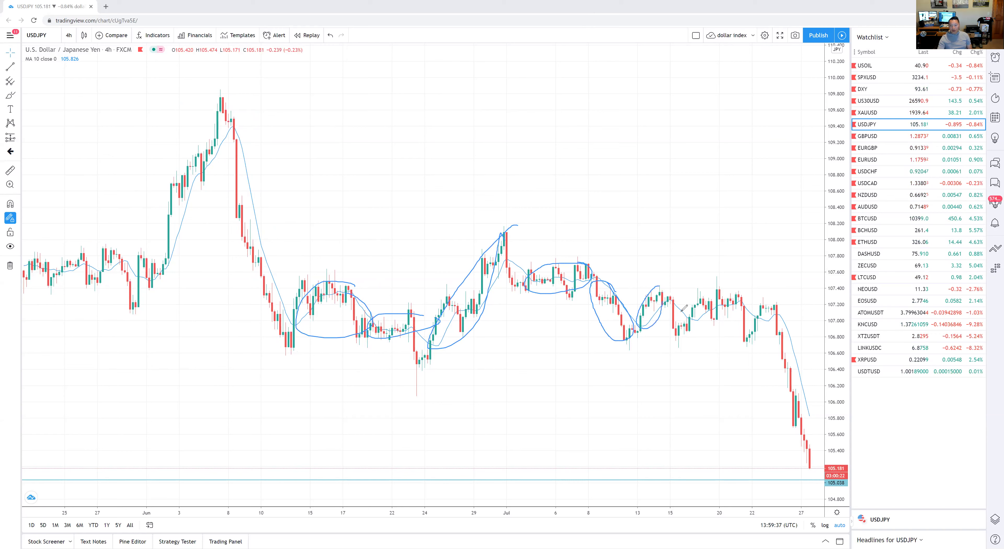
mouse_move(745, 299)
mouse_down()
mouse_move(668, 300)
mouse_move(699, 343)
mouse_move(745, 301)
mouse_move(790, 401)
mouse_move(792, 304)
mouse_up()
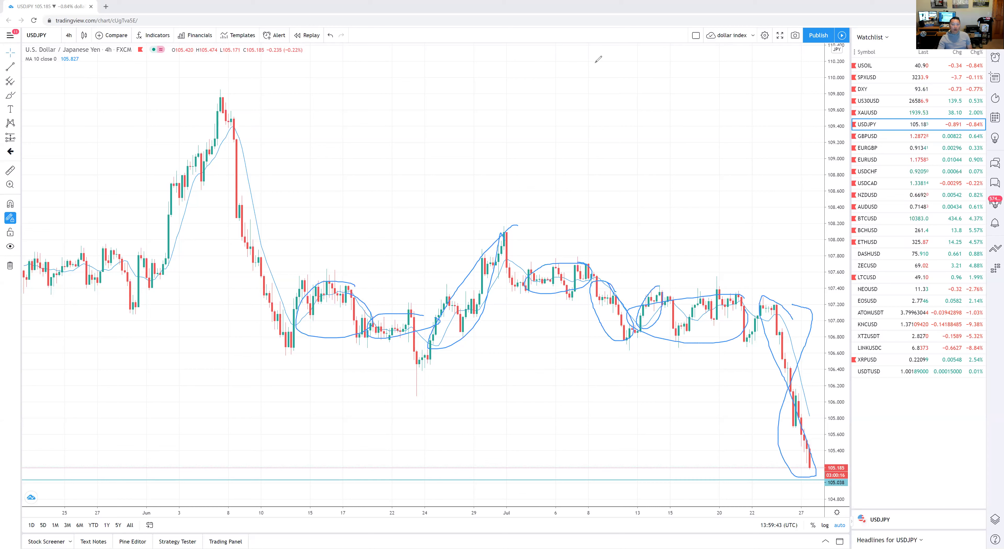
key(ctrl+z)
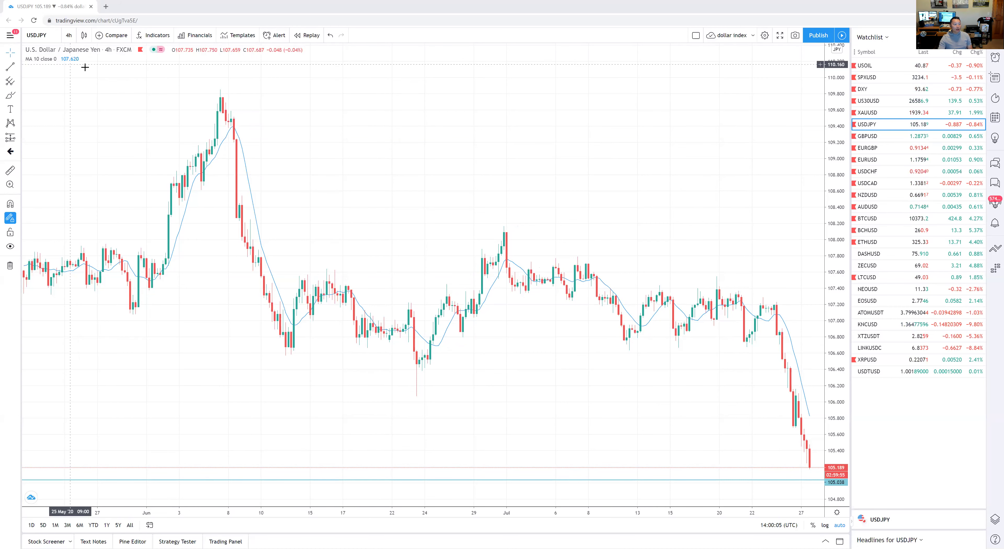
Step: Remove the MA 10 moving average and bring up the Indicators & Strategies list
mouse_move(90, 59)
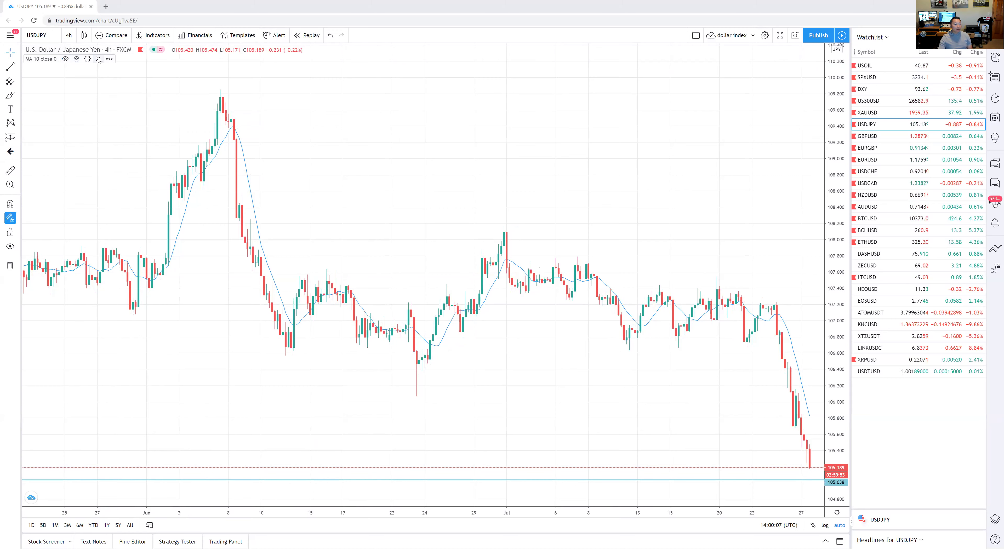
mouse_move(31, 51)
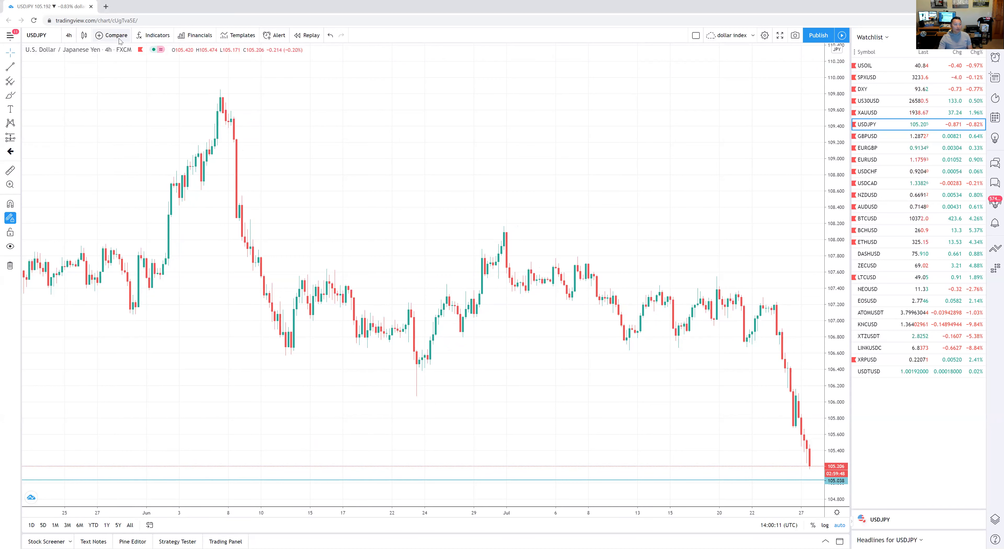
click(156, 36)
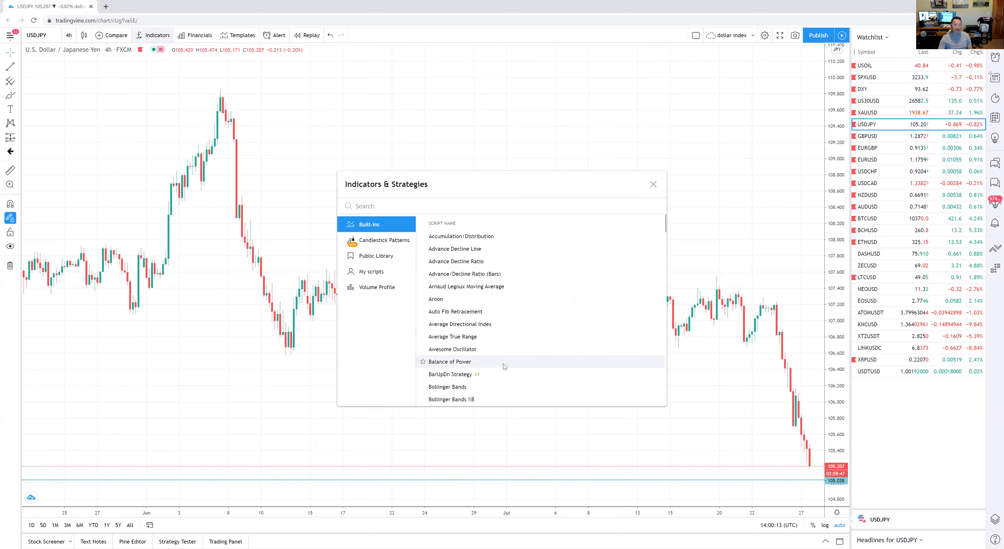
Step: Add the built-in MA Cross indicator, close the list, and circle the symbol legend
scroll(503, 363, down, 5)
scroll(504, 366, down, 6)
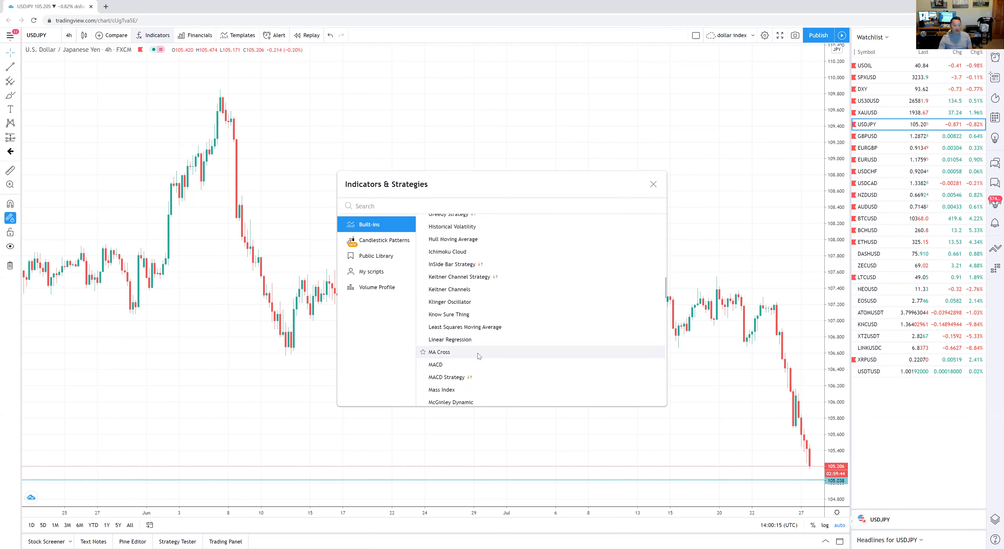
click(475, 355)
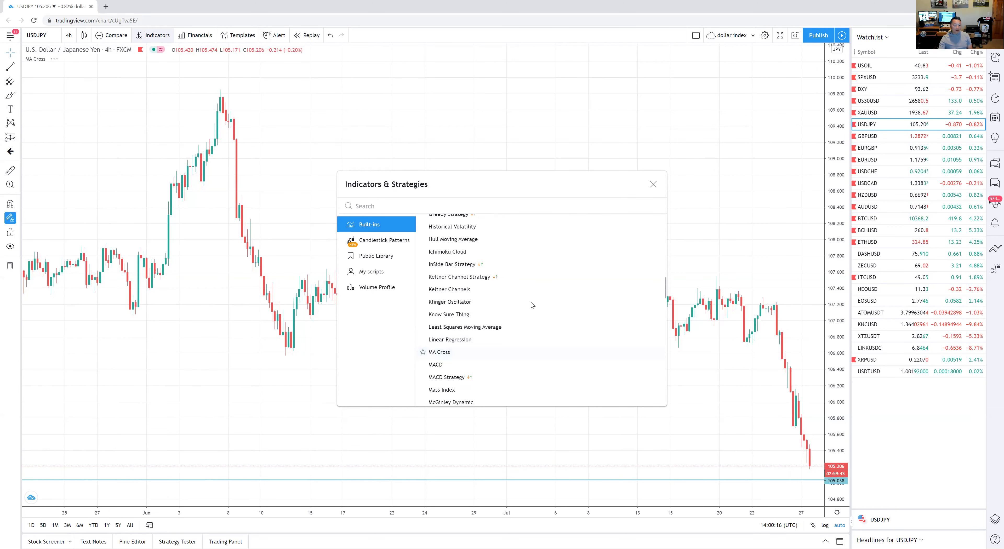
click(653, 184)
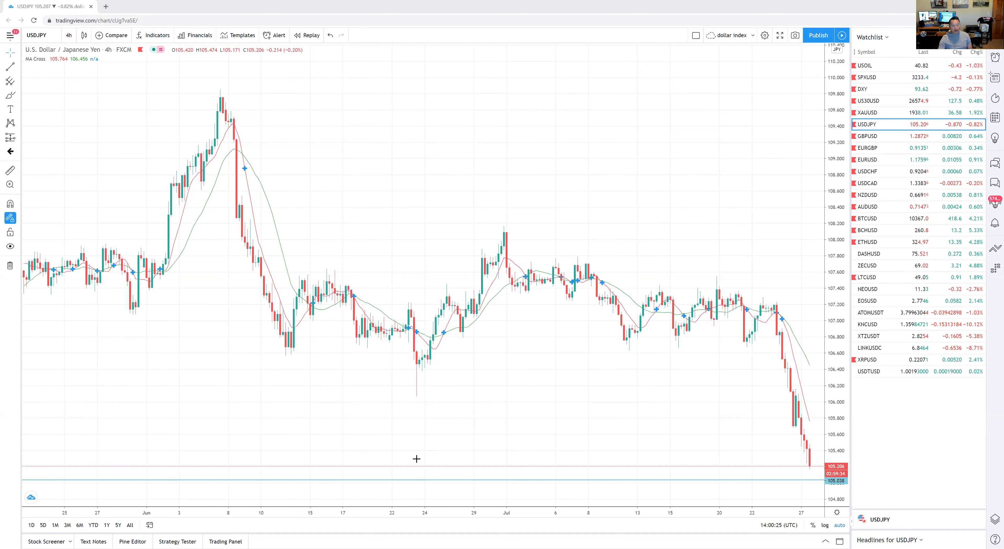
mouse_move(103, 46)
mouse_down()
mouse_move(10, 64)
mouse_move(106, 53)
mouse_up()
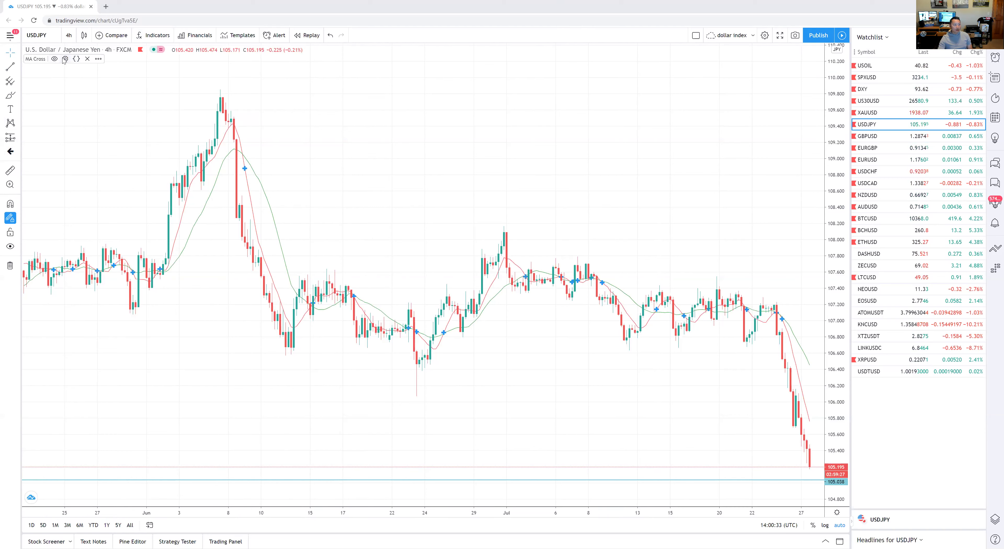
click(65, 58)
click(497, 282)
click(497, 282)
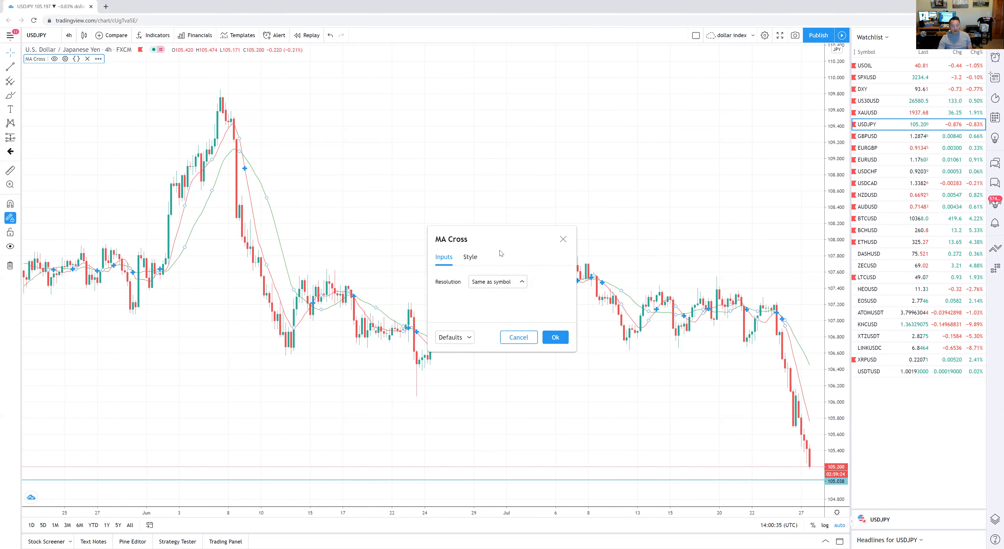
click(470, 257)
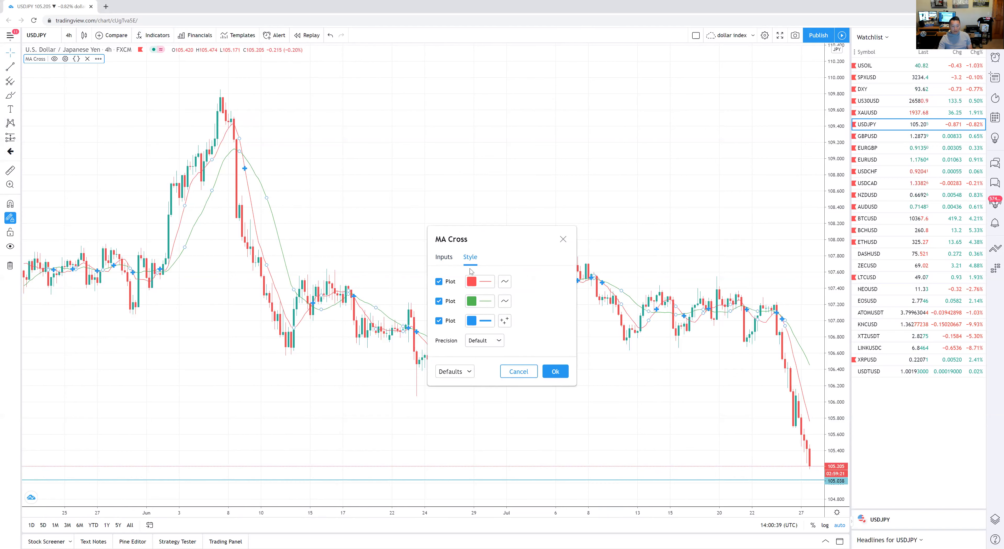
click(446, 259)
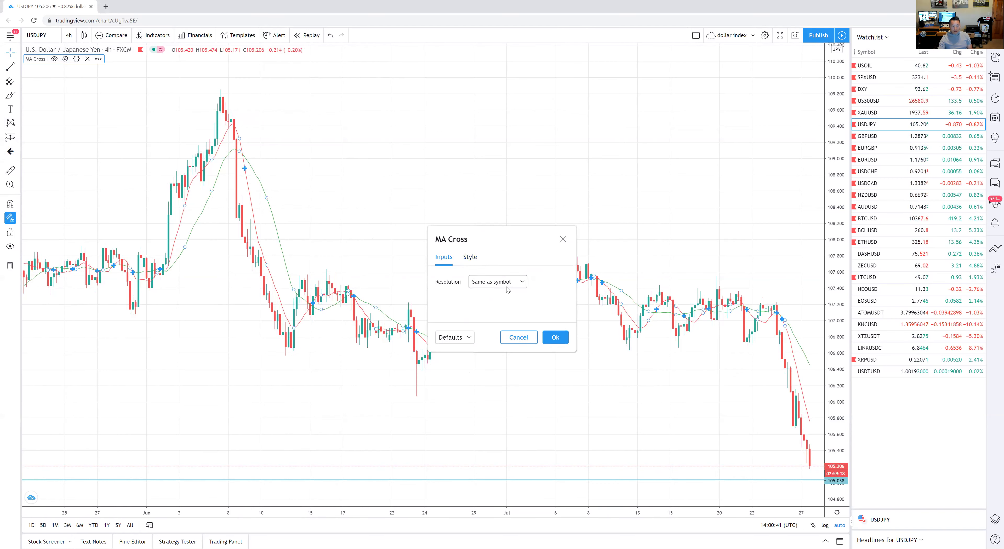
click(466, 339)
click(507, 283)
click(510, 284)
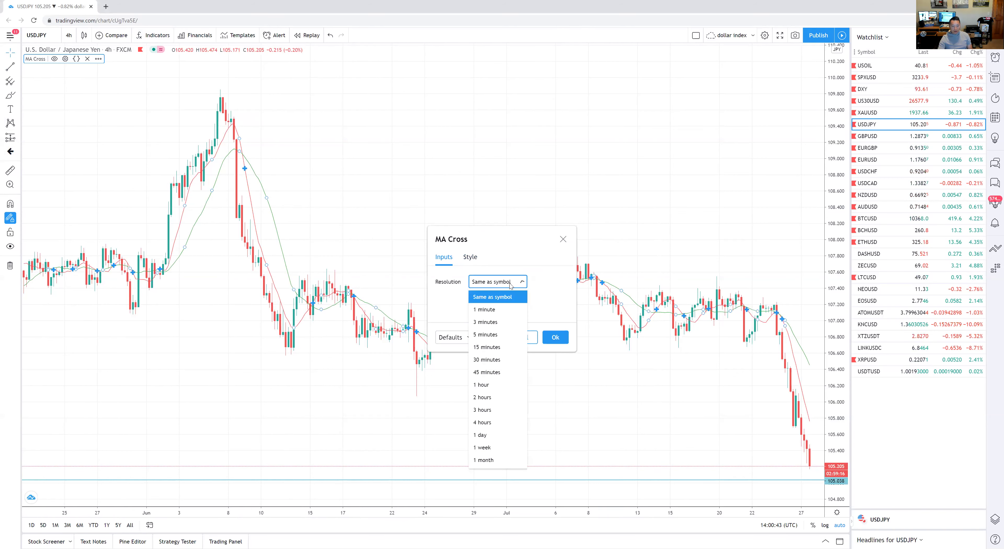
click(545, 288)
click(470, 257)
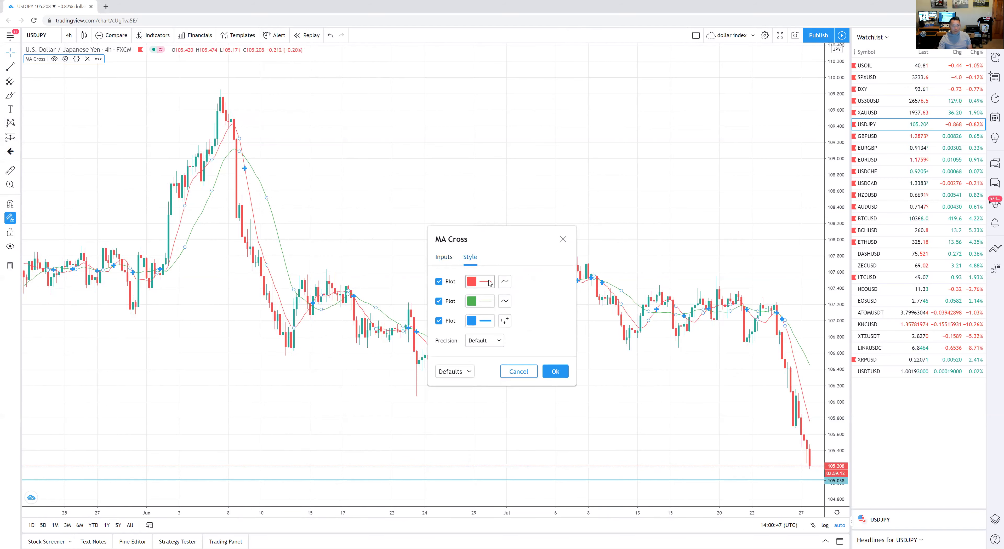
click(505, 282)
click(472, 281)
click(473, 281)
click(473, 280)
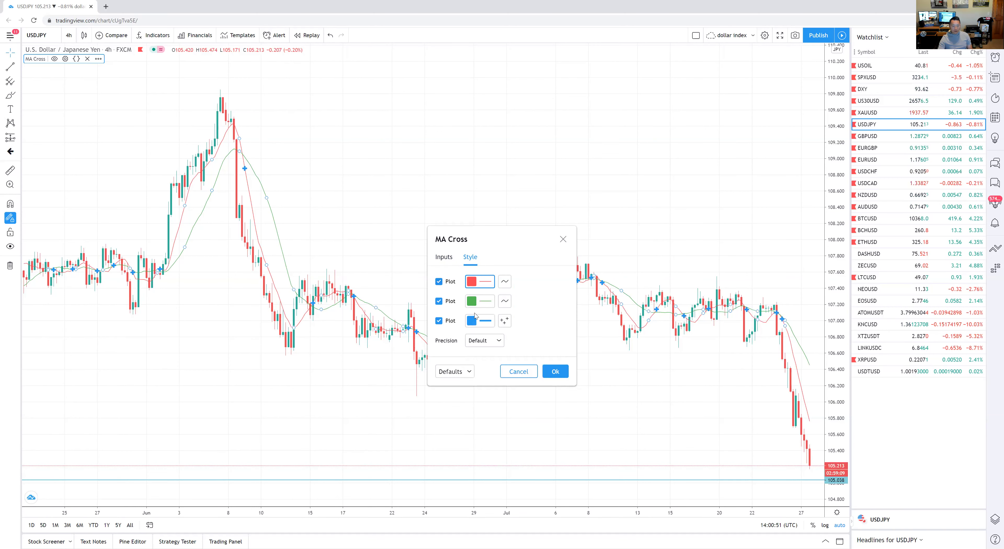
click(505, 322)
click(505, 322)
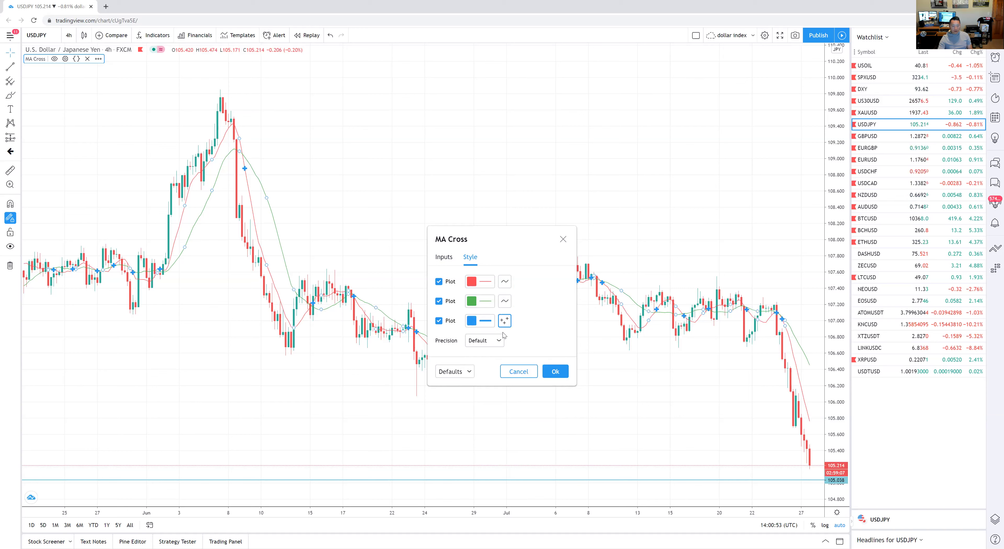
click(493, 342)
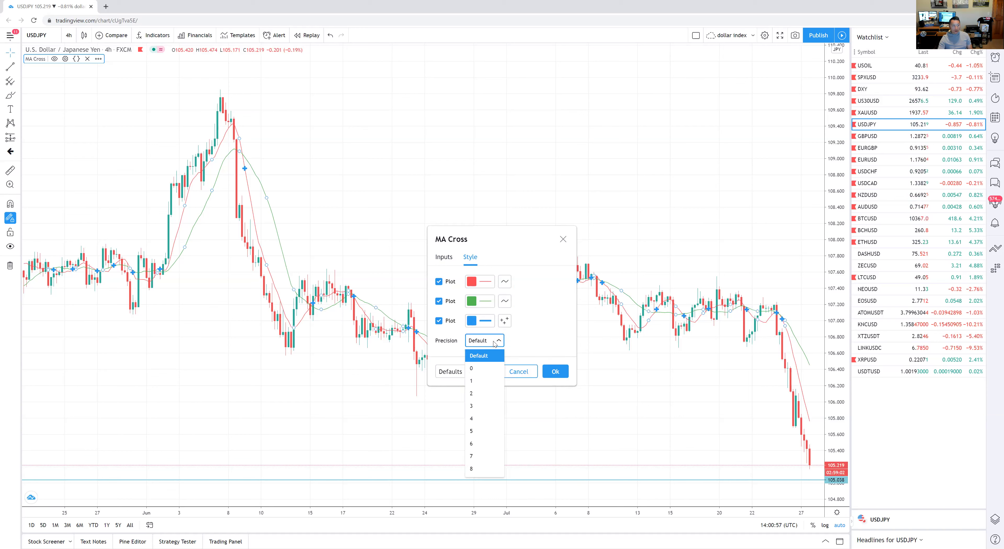
click(538, 331)
click(444, 256)
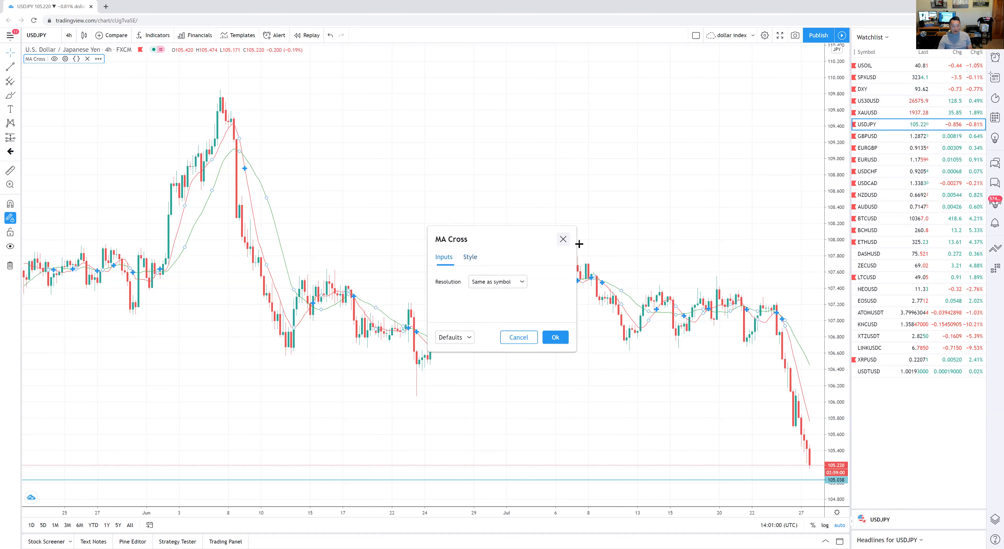
click(564, 239)
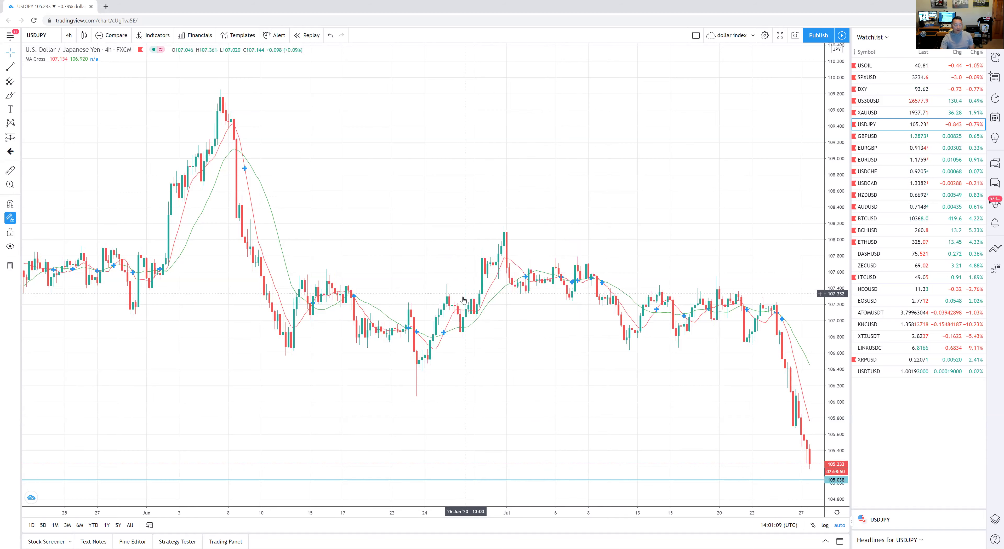
right_click(445, 334)
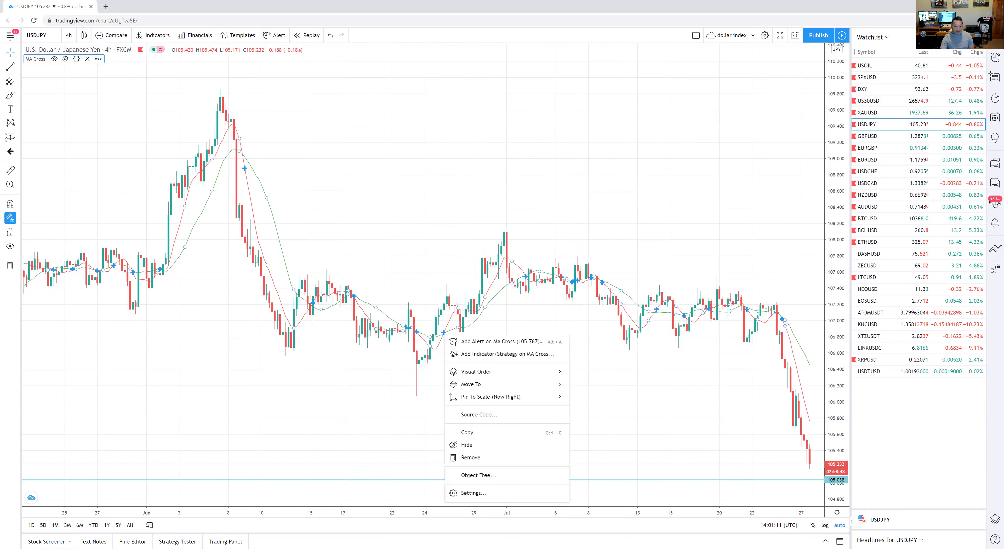
click(514, 493)
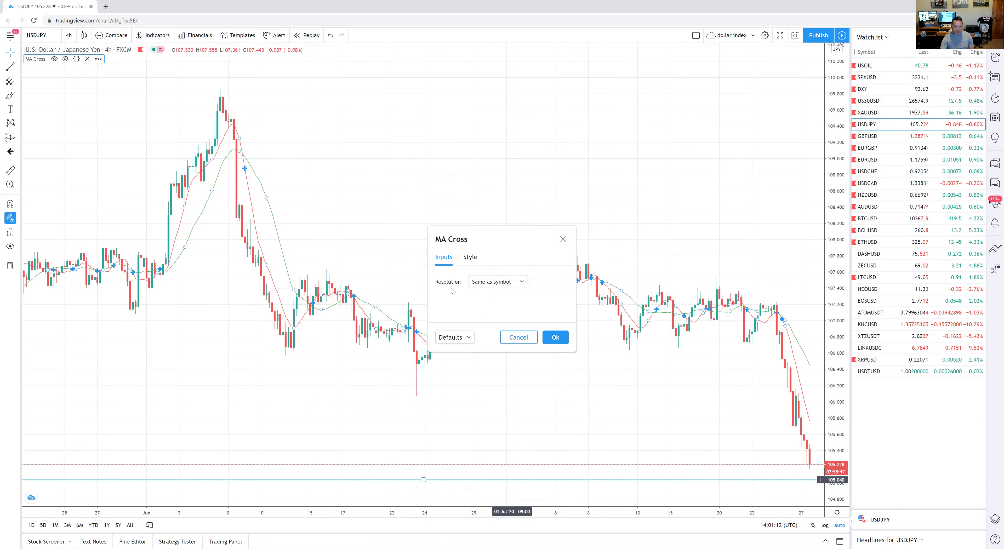
click(468, 258)
click(564, 239)
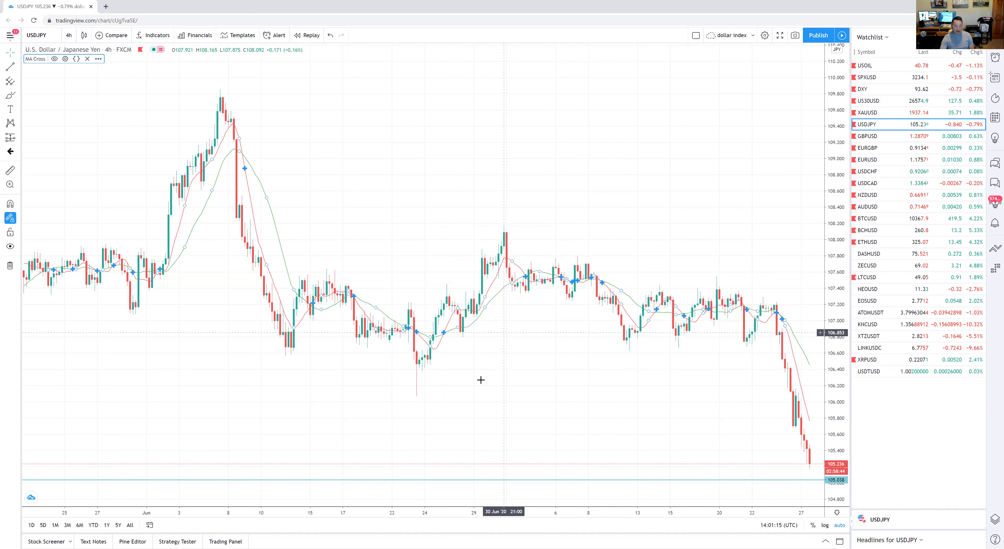
click(413, 180)
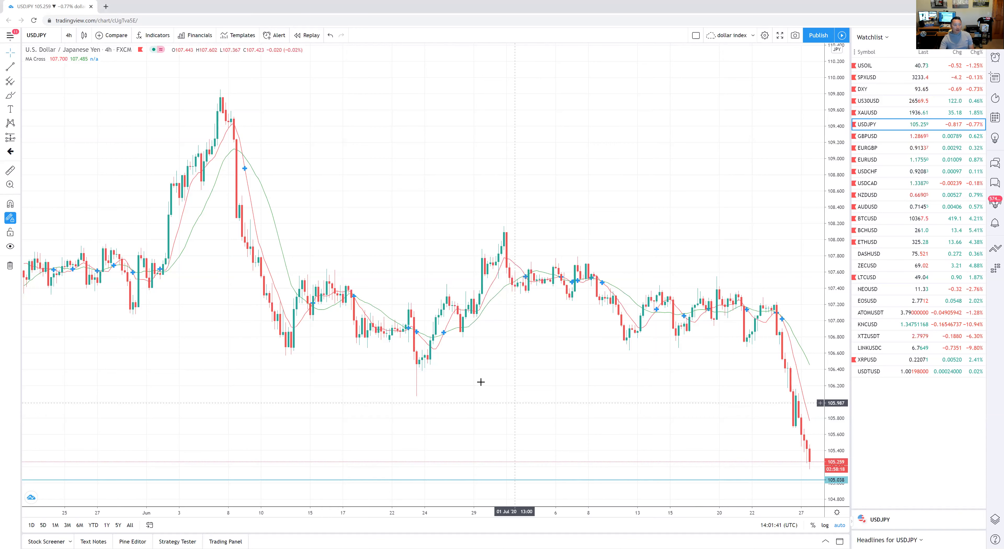
Step: Switch USDJPY to 1 day, zoom in, and sketch the February–March swings with a Sell note
click(69, 35)
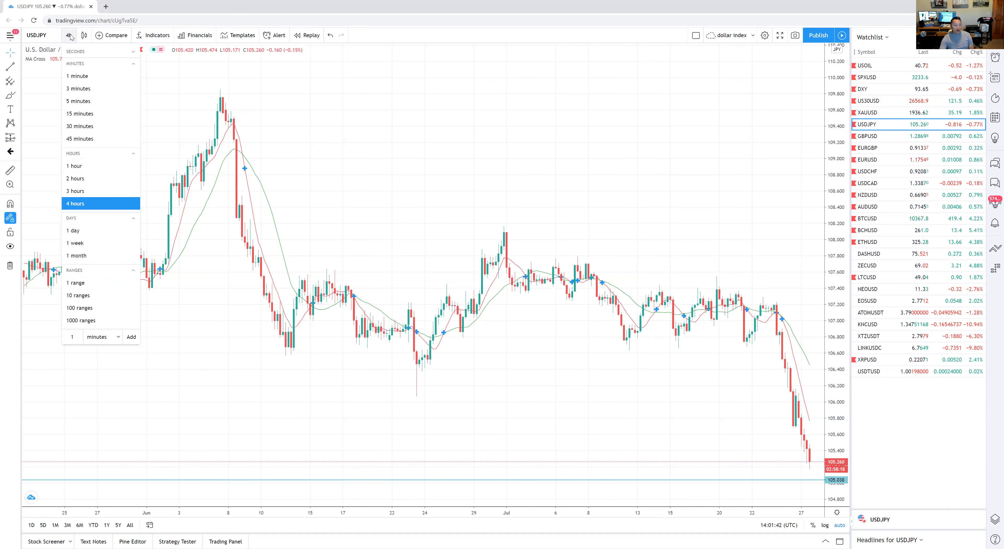
click(78, 231)
scroll(460, 312, up, 5)
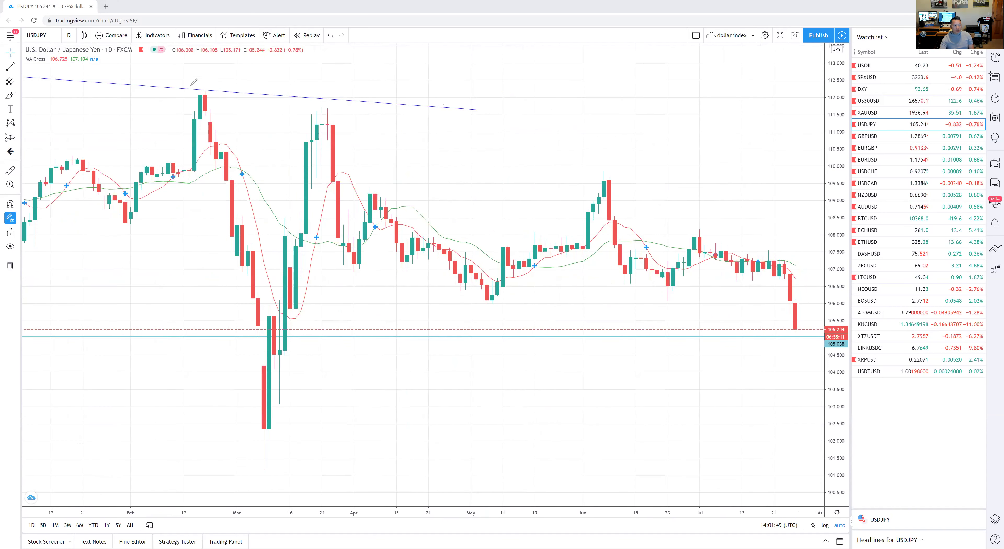
mouse_move(214, 95)
mouse_down()
mouse_move(186, 131)
mouse_move(196, 140)
mouse_up()
drag(278, 422, 272, 418)
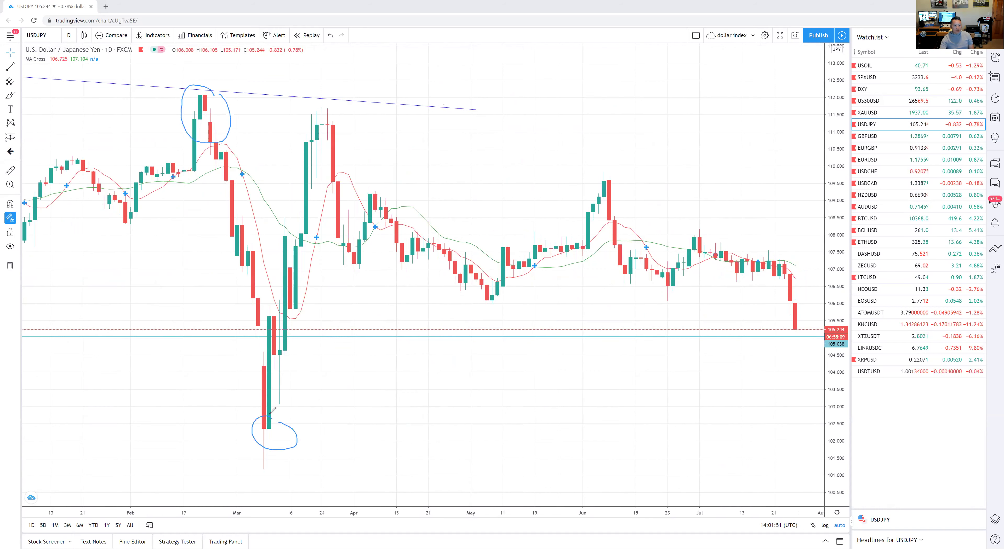
mouse_move(190, 259)
mouse_down()
mouse_move(197, 294)
mouse_move(177, 313)
mouse_move(235, 300)
mouse_up()
drag(229, 267, 246, 297)
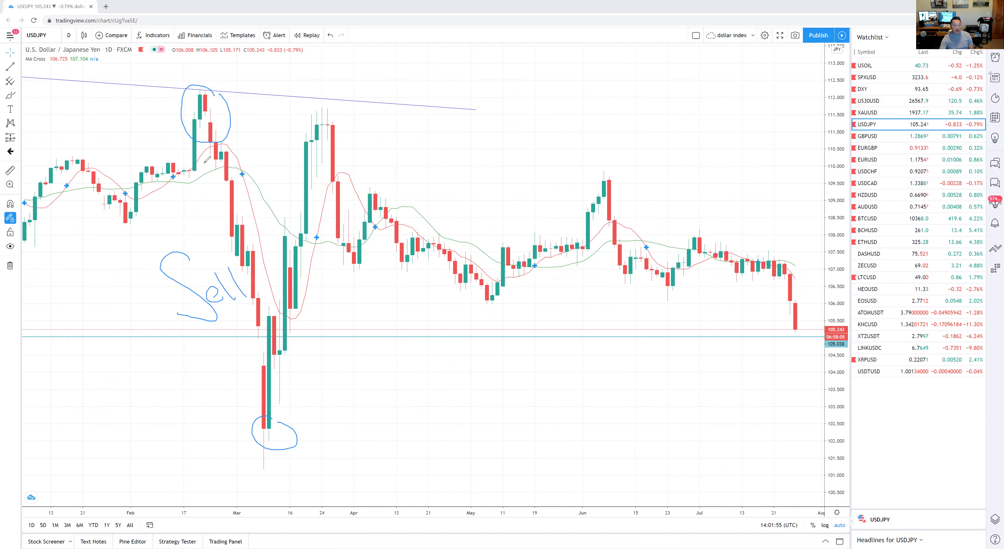
mouse_move(196, 129)
mouse_down()
mouse_move(245, 320)
mouse_move(286, 412)
mouse_up()
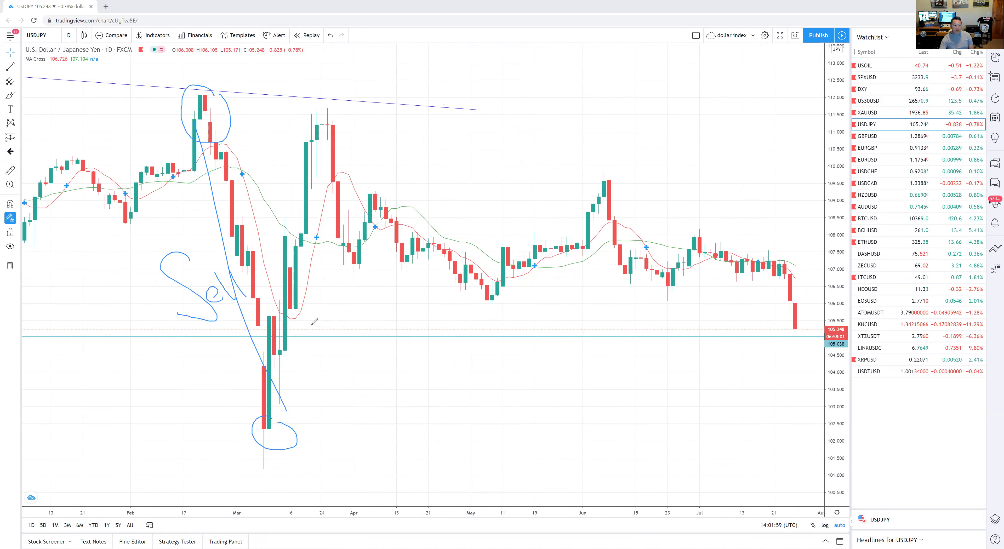
drag(290, 382, 335, 124)
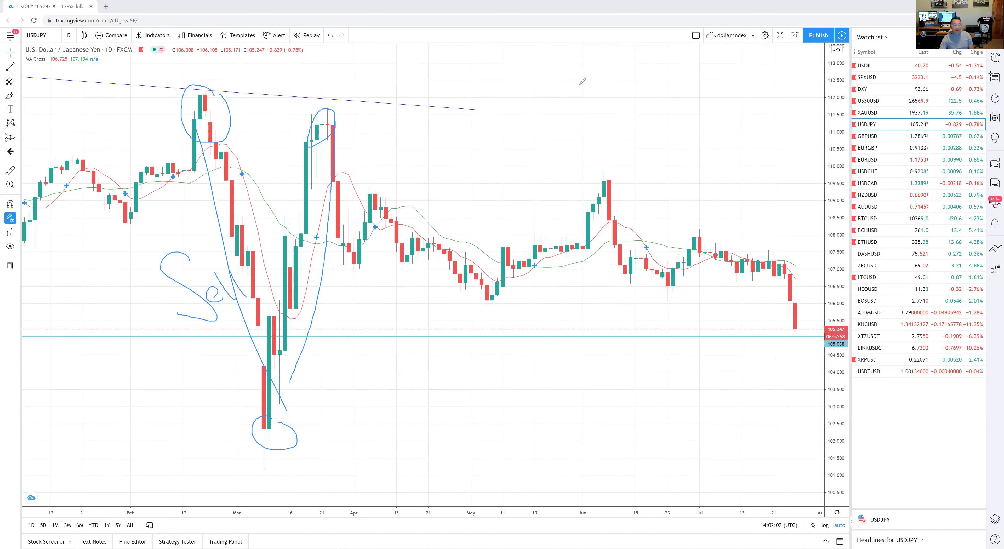
Step: Erase those strokes and circle the early-March and late-March MA crossovers
key(Delete)
drag(330, 235, 327, 240)
drag(239, 166, 258, 162)
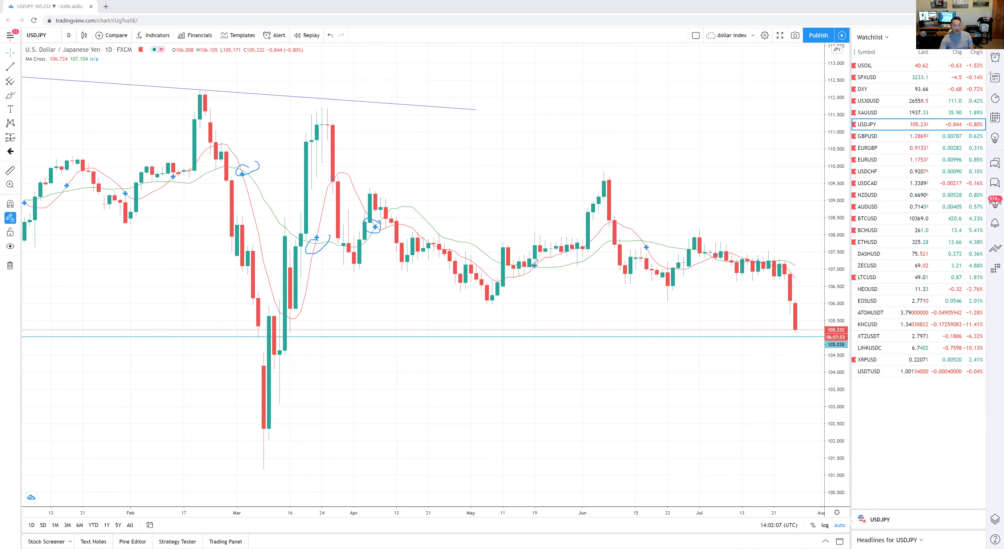
Step: Circle the mid-May and mid-June crossovers and the March swing points, then erase every freehand mark
mouse_move(544, 257)
mouse_down()
mouse_move(530, 269)
mouse_move(547, 261)
mouse_up()
mouse_move(652, 242)
mouse_down()
mouse_move(639, 247)
mouse_move(654, 242)
mouse_up()
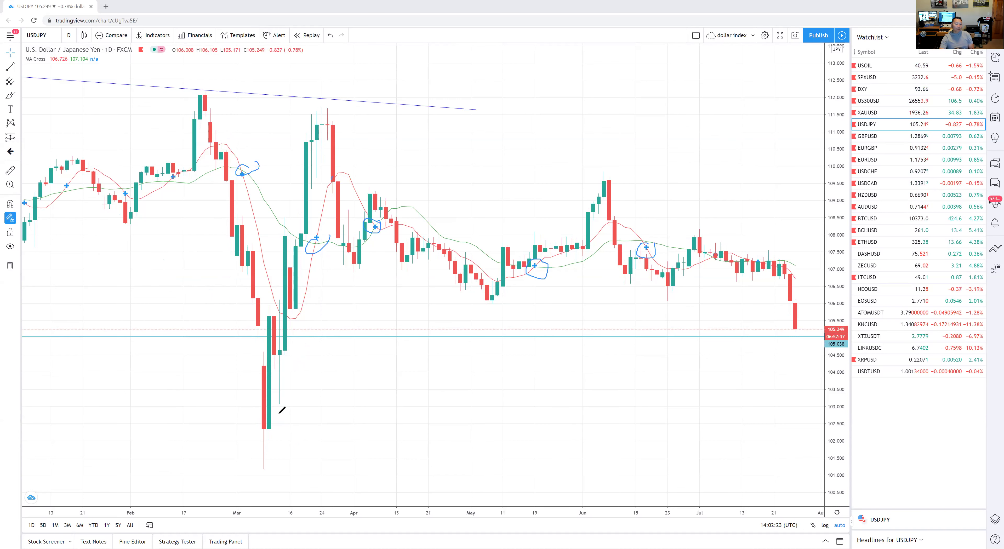
mouse_move(289, 414)
mouse_down()
mouse_move(254, 410)
mouse_move(290, 416)
mouse_up()
mouse_move(337, 108)
mouse_down()
mouse_move(323, 109)
mouse_move(353, 122)
mouse_up()
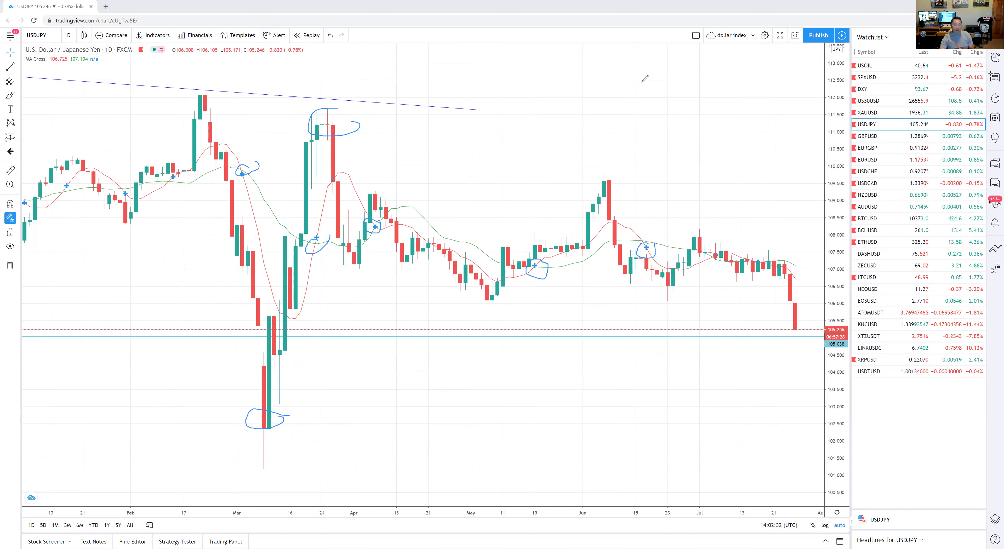
key(e)
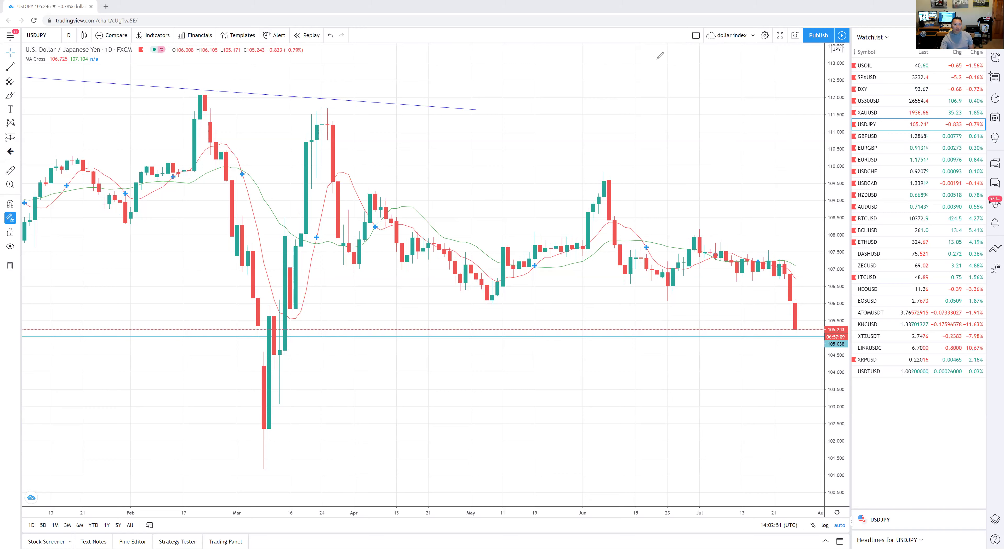
Step: Switch the USDJPY chart to the 15-minute timeframe and readjust the zoom
click(69, 35)
click(87, 113)
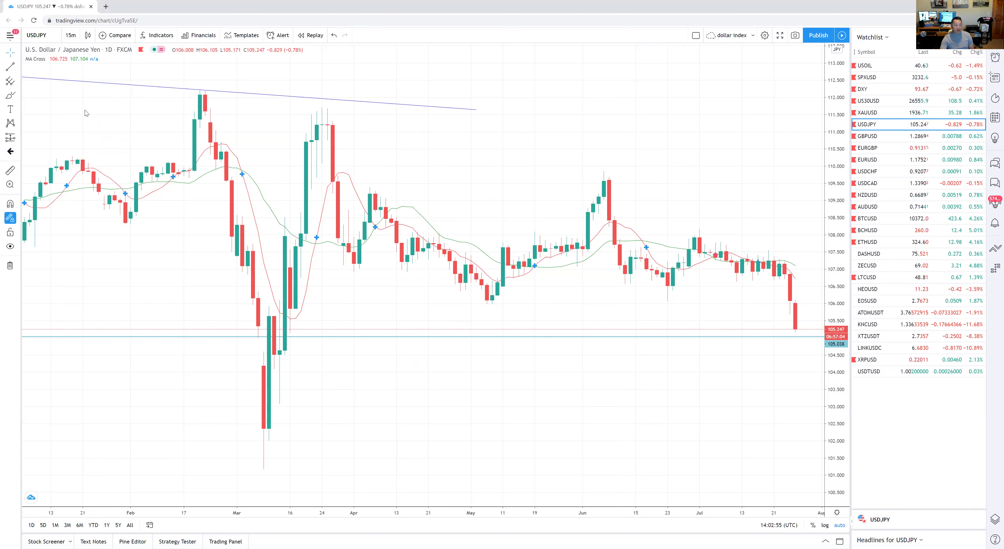
scroll(598, 266, down, 5)
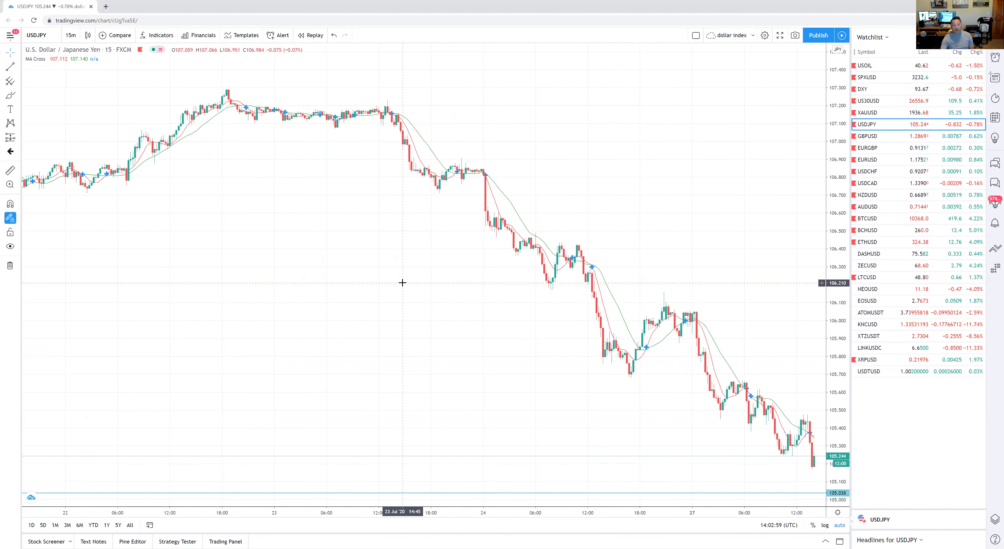
scroll(403, 282, up, 1)
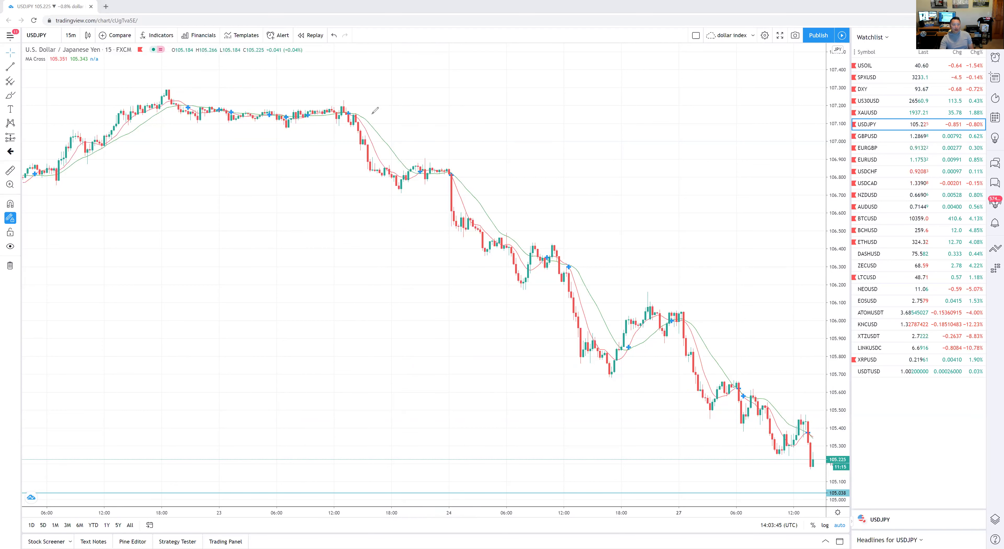
Step: Circle the consolidations near 107.2 and 106.85, trace the drop, then erase all freehand drawings
mouse_move(354, 93)
mouse_down()
mouse_move(302, 90)
mouse_move(353, 92)
mouse_up()
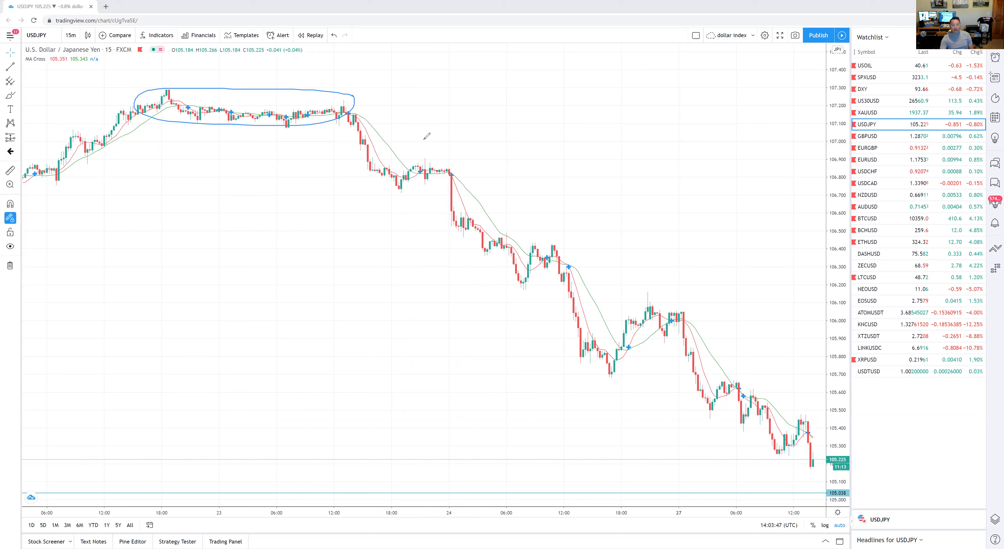
mouse_move(455, 163)
mouse_down()
mouse_move(417, 160)
mouse_move(456, 163)
mouse_up()
mouse_move(350, 97)
mouse_down()
mouse_move(523, 245)
mouse_move(555, 258)
mouse_move(545, 228)
mouse_up()
mouse_move(569, 268)
mouse_down()
mouse_move(610, 383)
mouse_move(590, 331)
mouse_move(753, 316)
mouse_up()
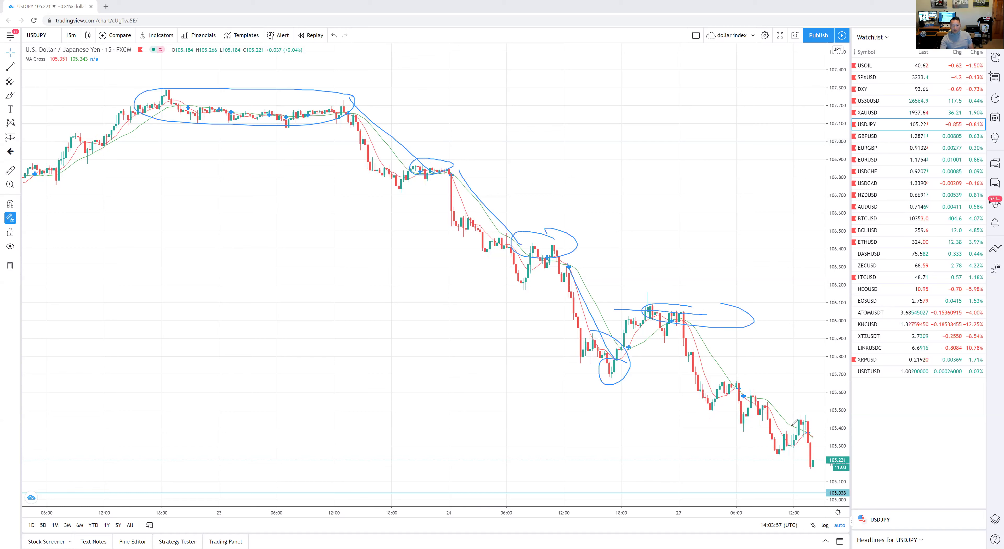
drag(691, 314, 791, 427)
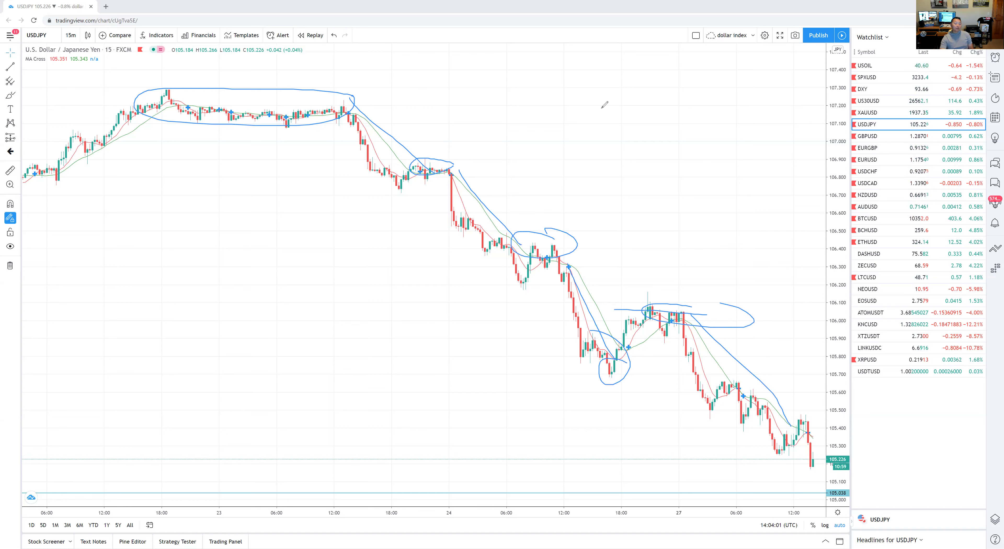
key(Escape)
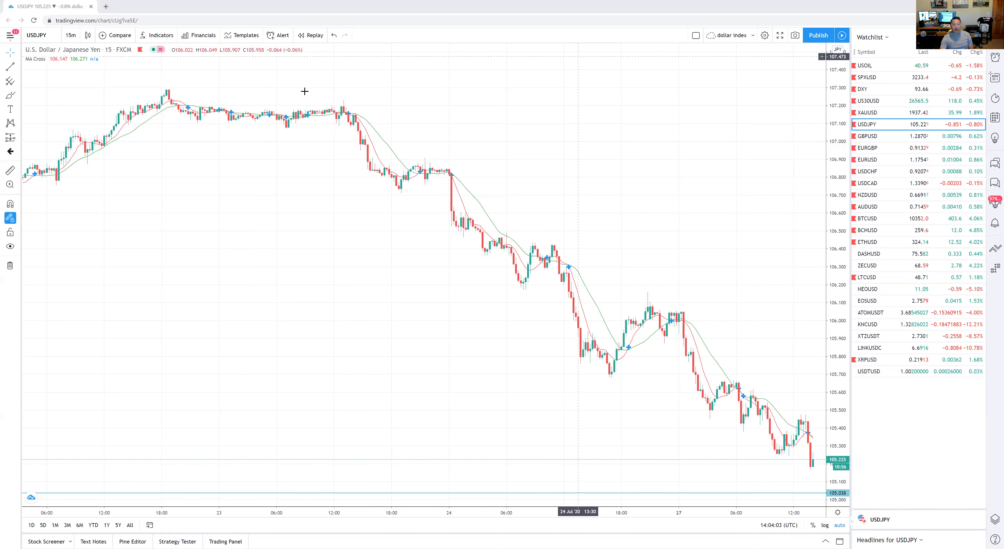
Step: Switch USDJPY to the 1-hour timeframe and circle the 23 Jul consolidation before the drop
click(71, 35)
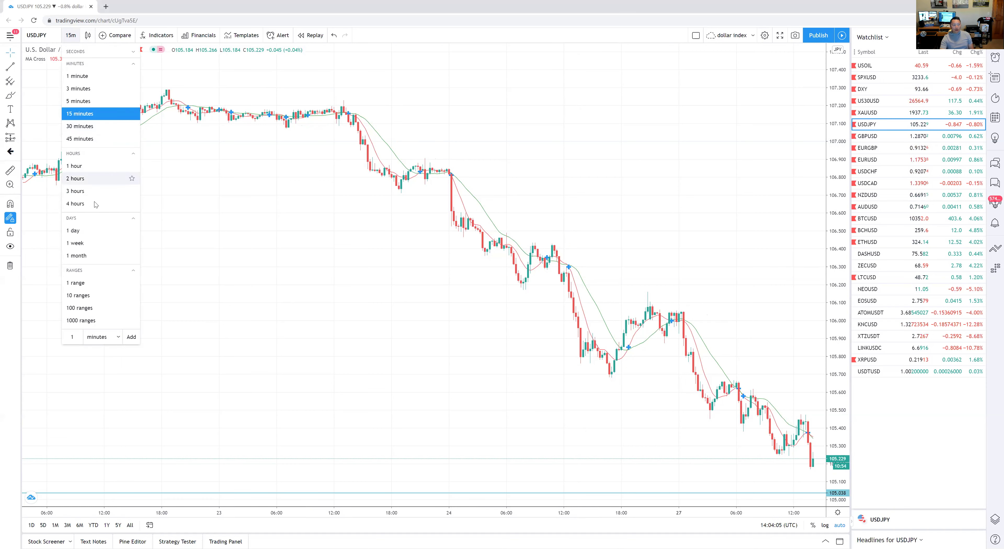
click(102, 165)
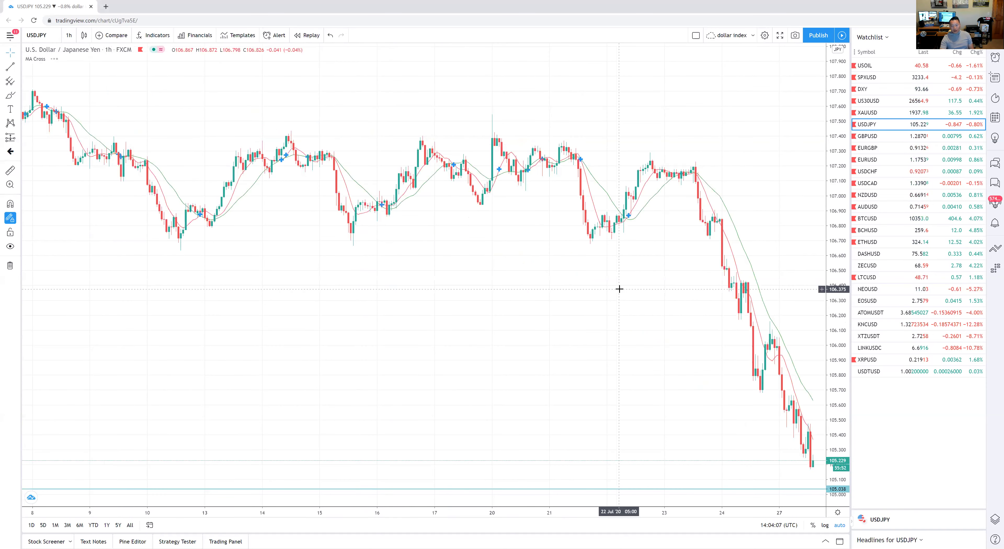
scroll(615, 287, up, 5)
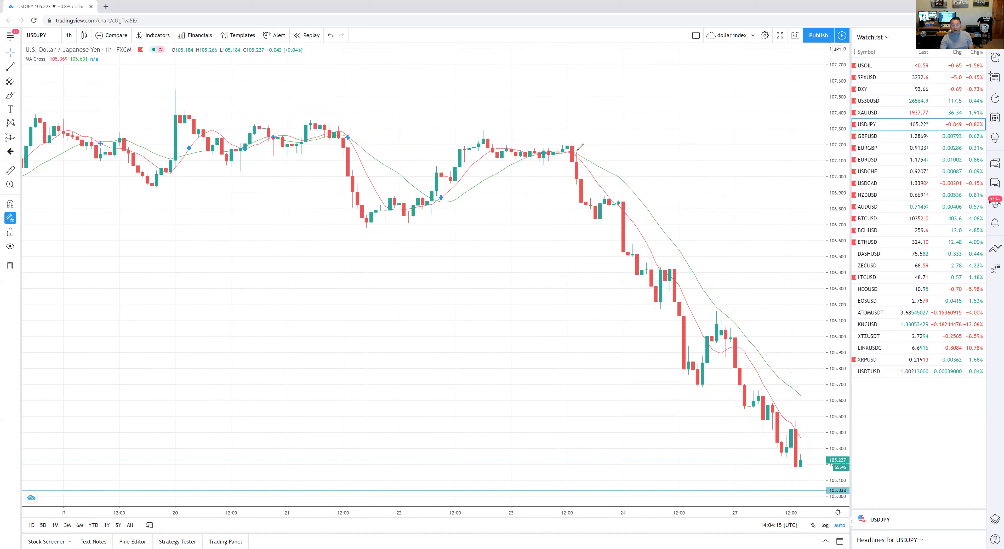
mouse_move(568, 146)
mouse_down()
mouse_move(529, 156)
mouse_move(572, 147)
mouse_move(540, 161)
mouse_move(601, 157)
mouse_move(598, 179)
mouse_move(741, 342)
mouse_up()
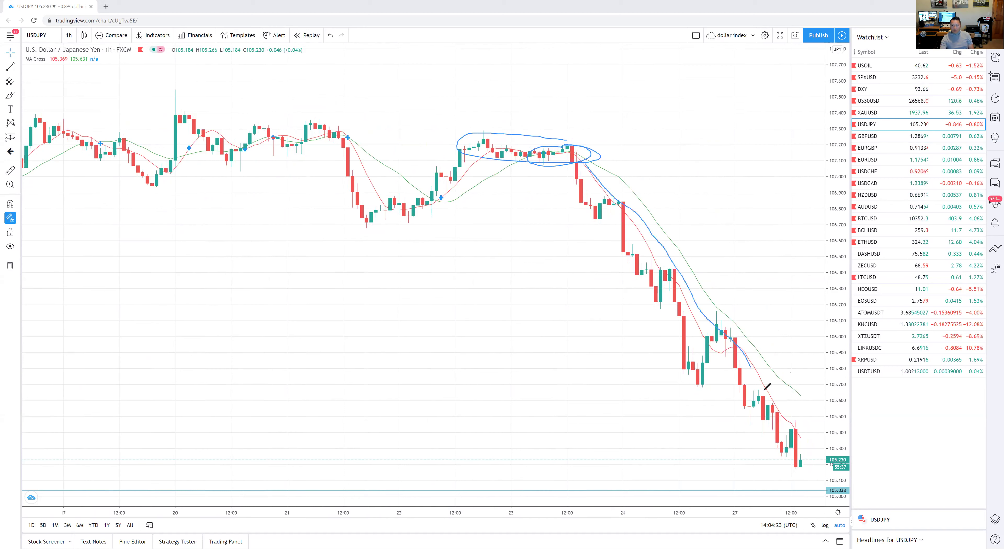
Step: Extend the blue freehand line down the falling candles to the latest bars near 105.4
drag(764, 390, 810, 440)
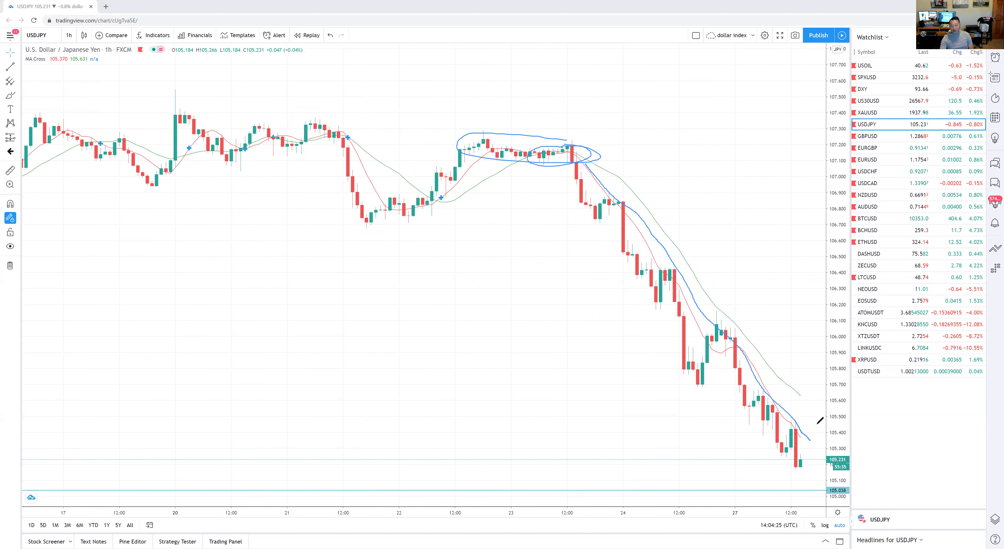